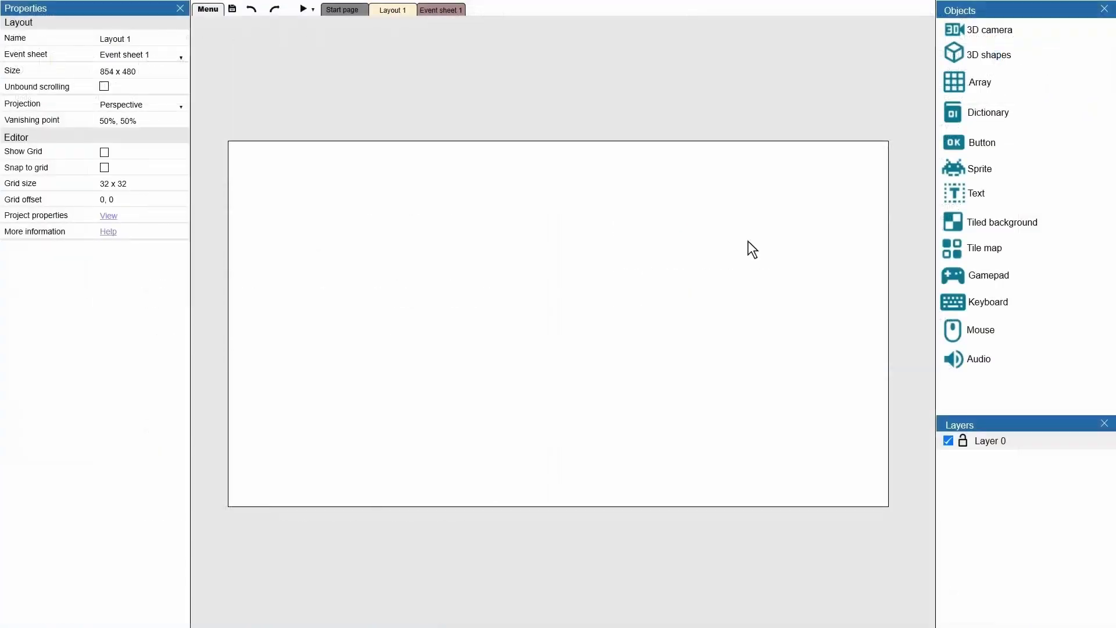
Step: Place a Tiled background on the empty layout, stretched to cover the whole layout
{"action": "left_click_drag", "start_coordinate": [824, 216], "coordinate": [888, 506]}
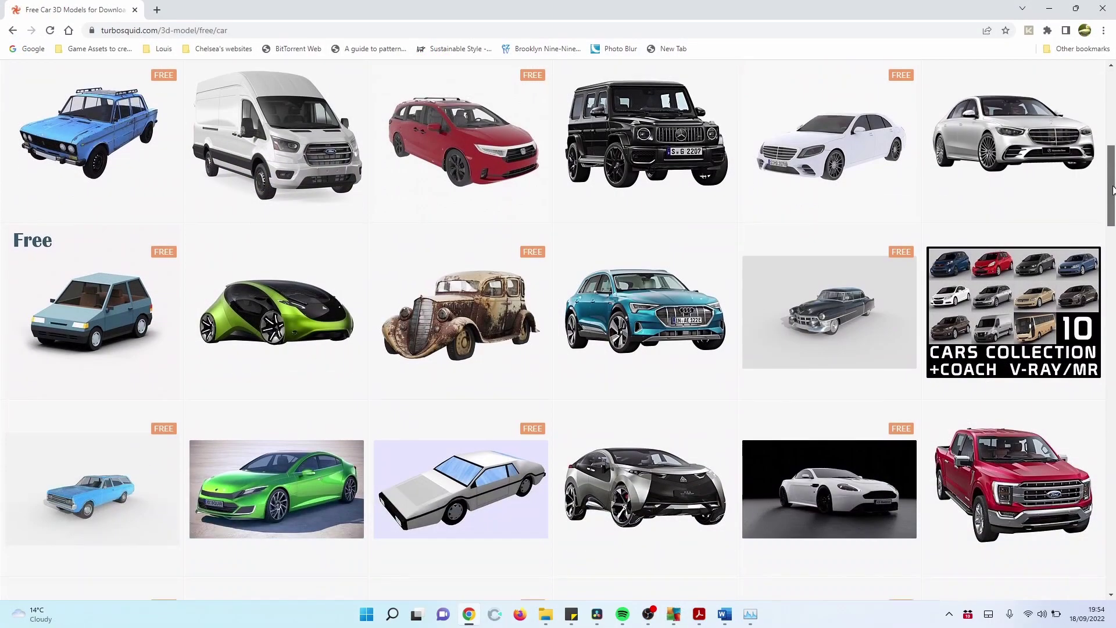
Step: Browse TurboSquid's free car listings to the yellow 3D Cartoonish Sports Car PBR Low-Poly model
{"action": "scroll", "coordinate": [1112, 199], "scroll_direction": "down", "scroll_amount": 3}
{"action": "left_click_drag", "start_coordinate": [1111, 200], "coordinate": [1099, 439]}
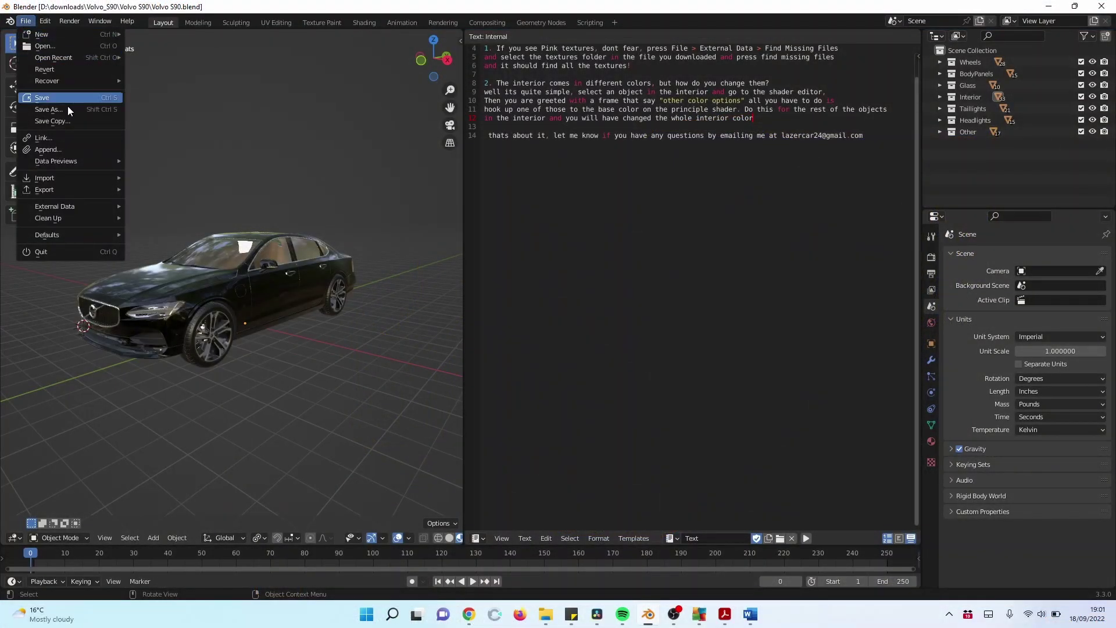
Step: Bring up Blender's File > Export formats with glTF 2.0 (.glb/.gltf) highlighted
{"action": "mouse_move", "coordinate": [62, 193]}
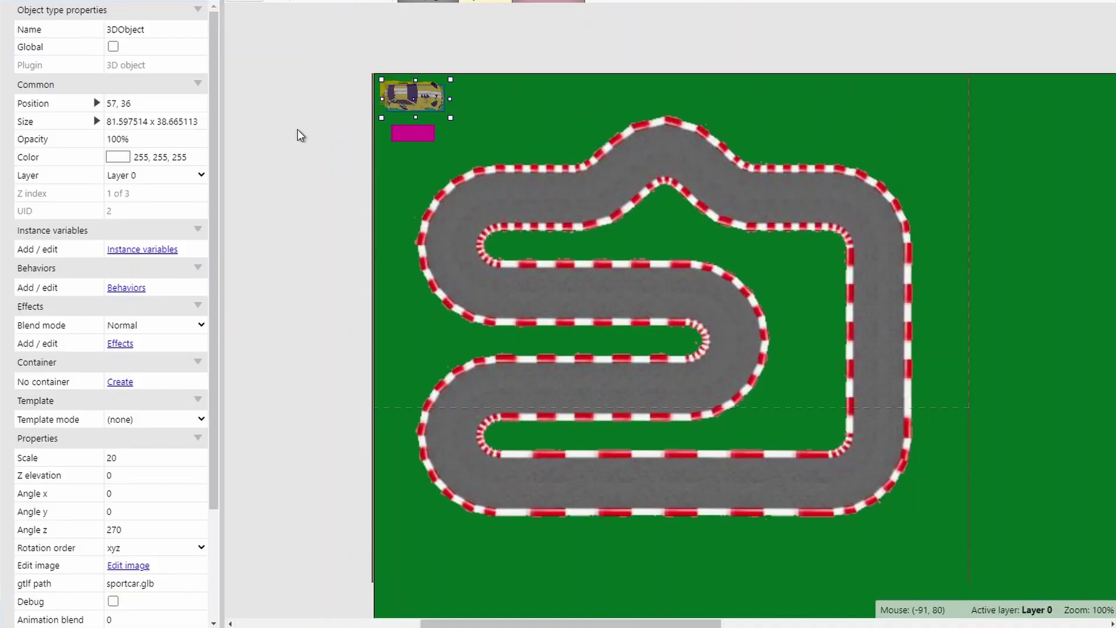
Step: Set the sports car's Angle z to 0 and Z scale to 1, then move it toward the layout's top-left
{"action": "scroll", "coordinate": [110, 168], "scroll_direction": "down", "scroll_amount": 3}
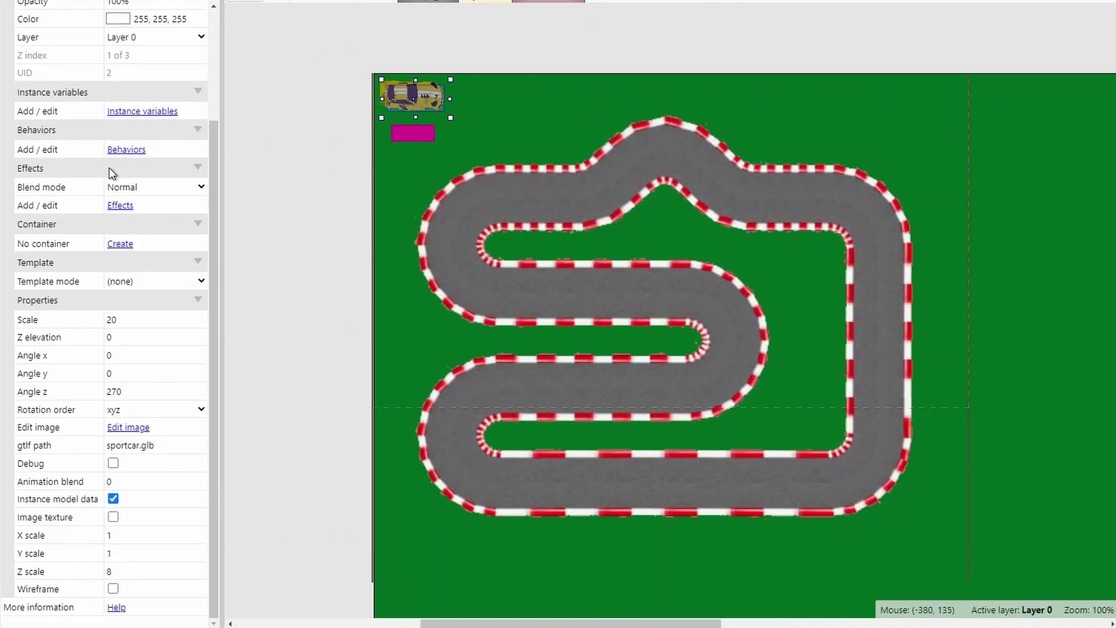
{"action": "left_click", "coordinate": [127, 322]}
{"action": "left_click", "coordinate": [126, 335]}
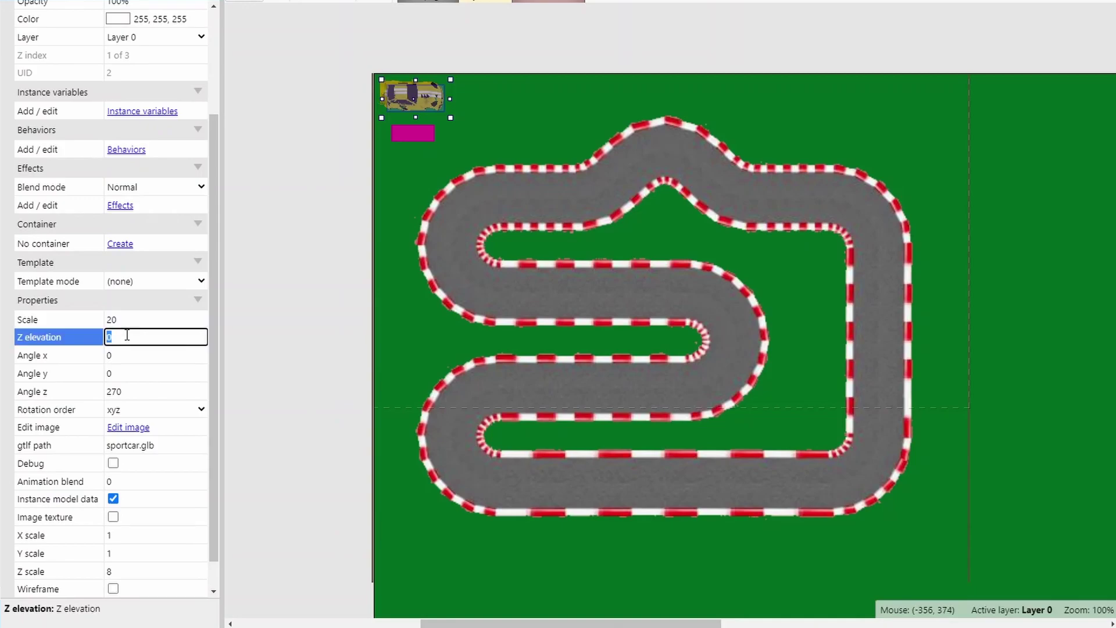
{"action": "left_click", "coordinate": [122, 356]}
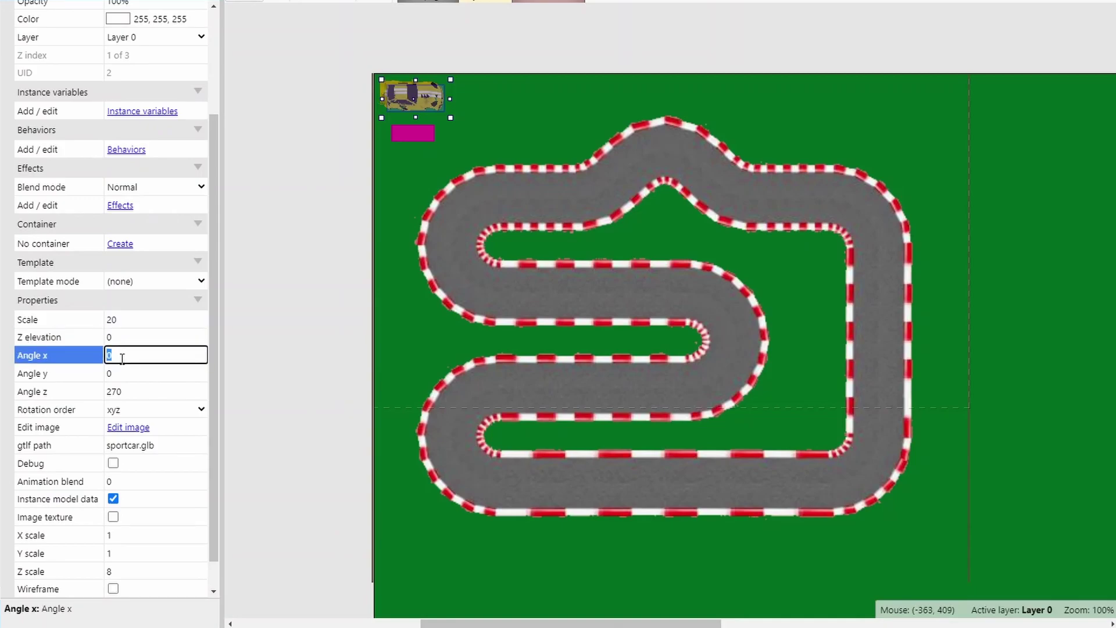
{"action": "left_click", "coordinate": [127, 391]}
{"action": "key", "text": "Tab"}
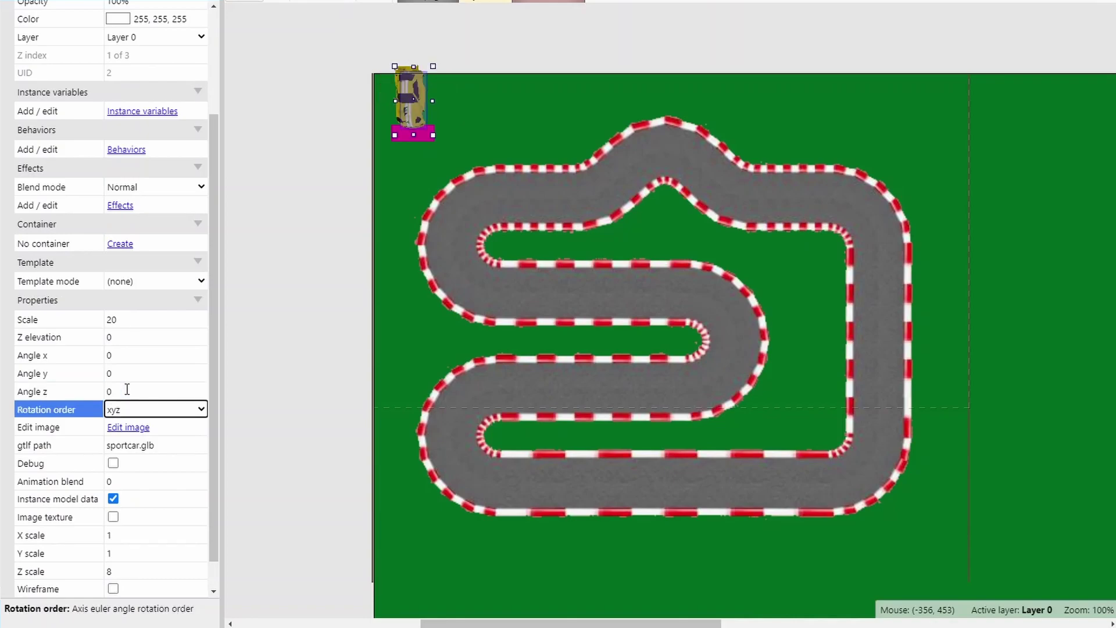
{"action": "scroll", "coordinate": [116, 591], "scroll_direction": "down", "scroll_amount": 1}
{"action": "left_click", "coordinate": [121, 539]}
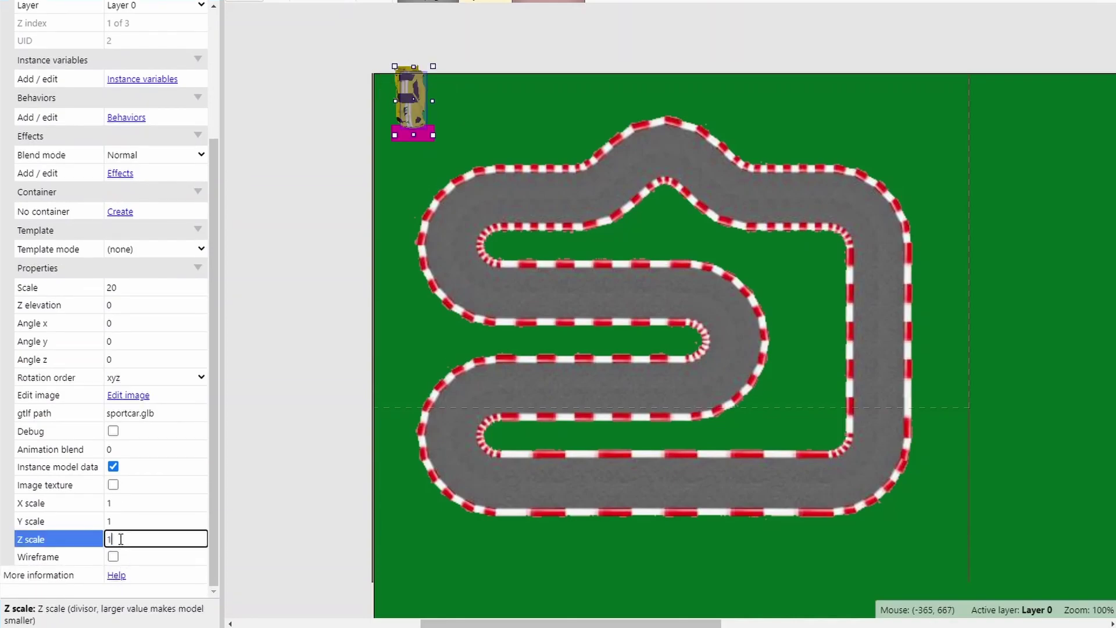
{"action": "key", "text": "Tab"}
{"action": "left_click_drag", "start_coordinate": [404, 95], "coordinate": [604, 277]}
{"action": "left_click_drag", "start_coordinate": [712, 272], "coordinate": [413, 94]}
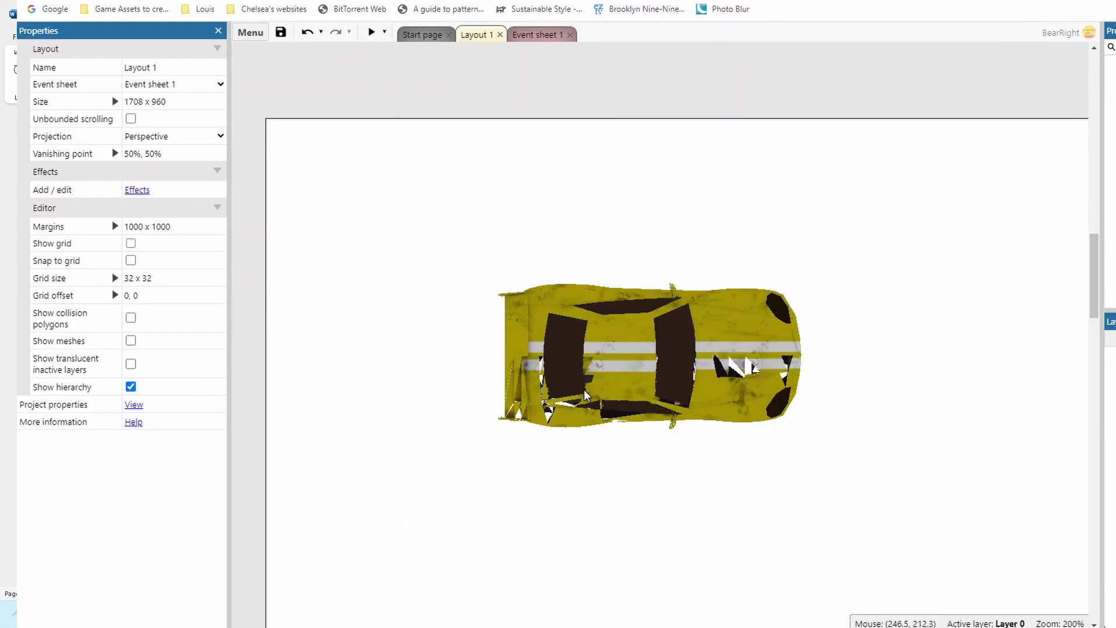
Step: Change the car 3DObject's gltf path from sportcar.glb to car.gltf
{"action": "left_click", "coordinate": [586, 393]}
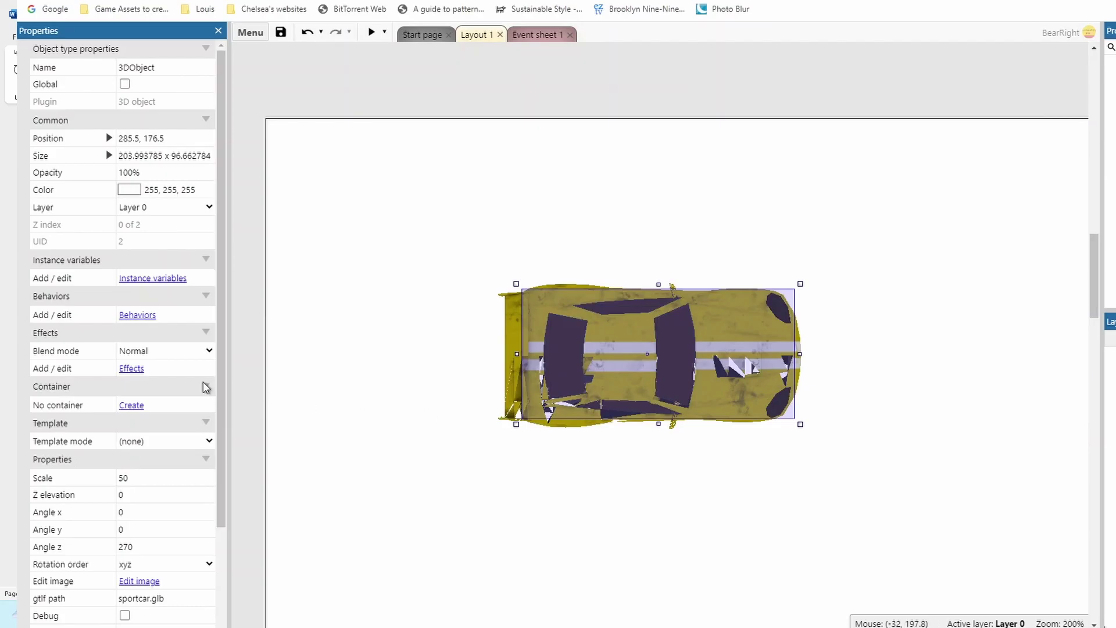
{"action": "left_click_drag", "start_coordinate": [224, 413], "coordinate": [209, 538]}
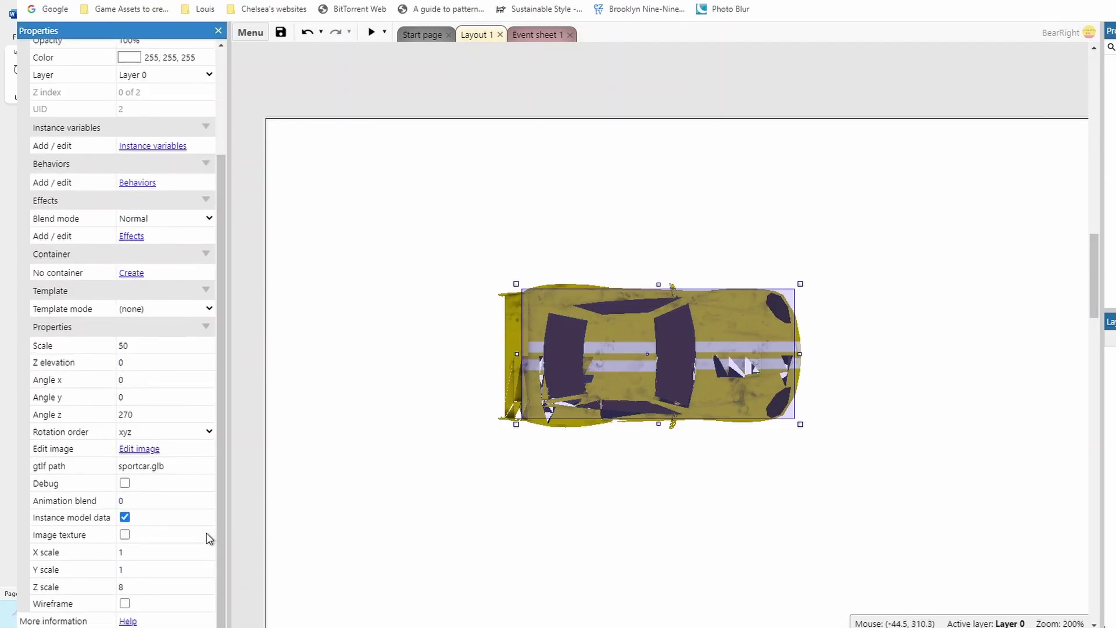
{"action": "left_click", "coordinate": [162, 468]}
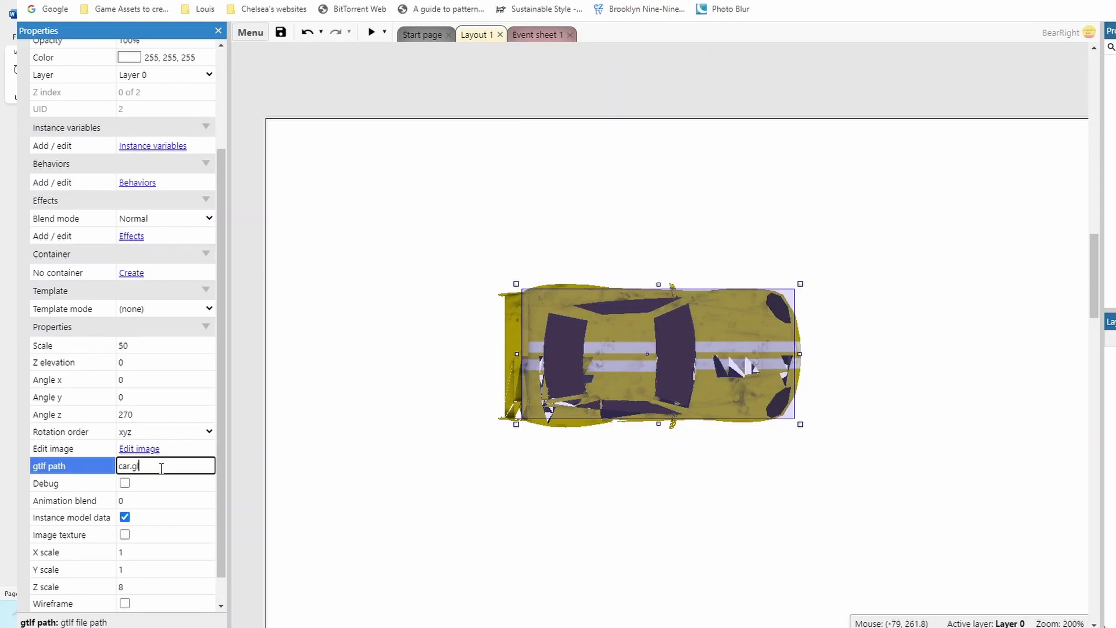
{"action": "type", "text": "car.gltg"}
{"action": "key", "text": "BackSpace"}
{"action": "type", "text": "f"}
{"action": "key", "text": "Tab"}
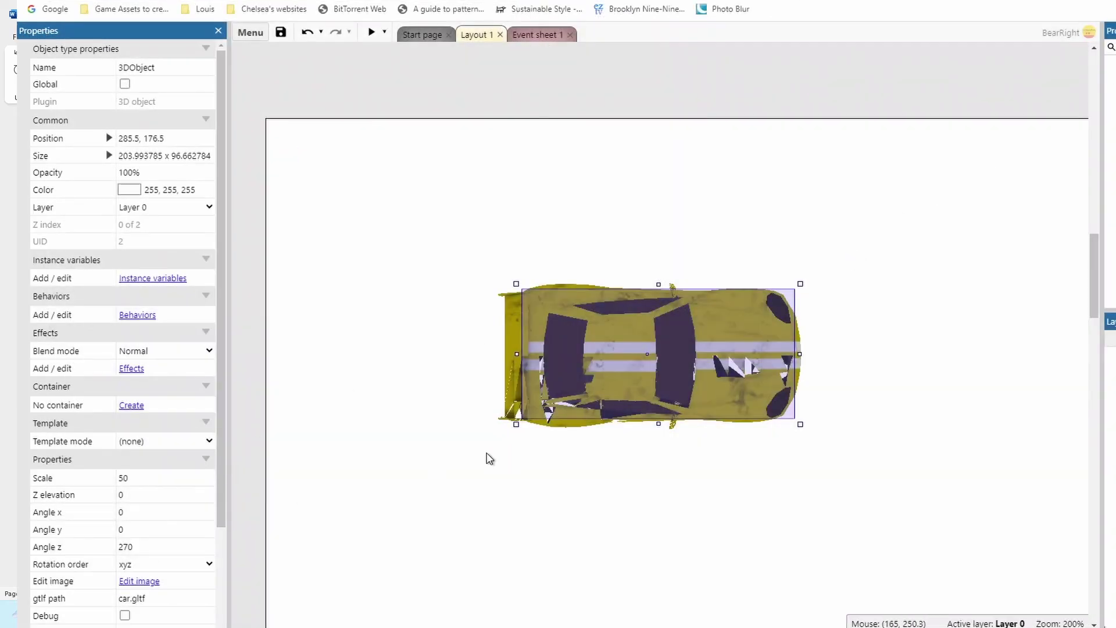
{"action": "left_click", "coordinate": [487, 454]}
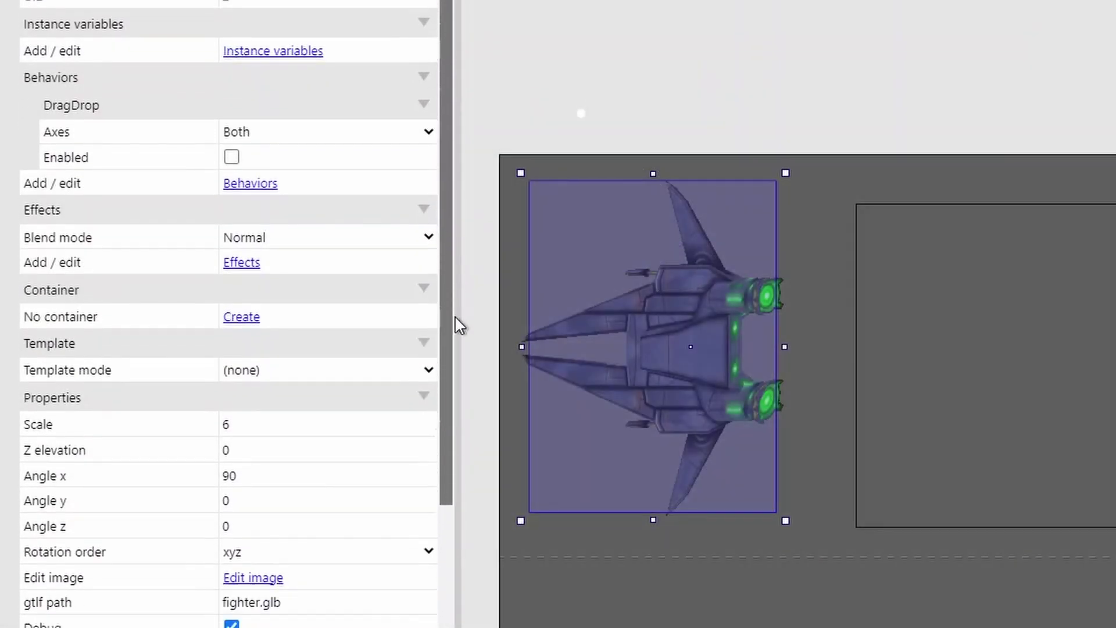
Step: Give the fighter Scale 10, Z elevation 20, and Angle x/y/z of 40/50/70
{"action": "left_click", "coordinate": [336, 227]}
{"action": "key", "text": "Tab"}
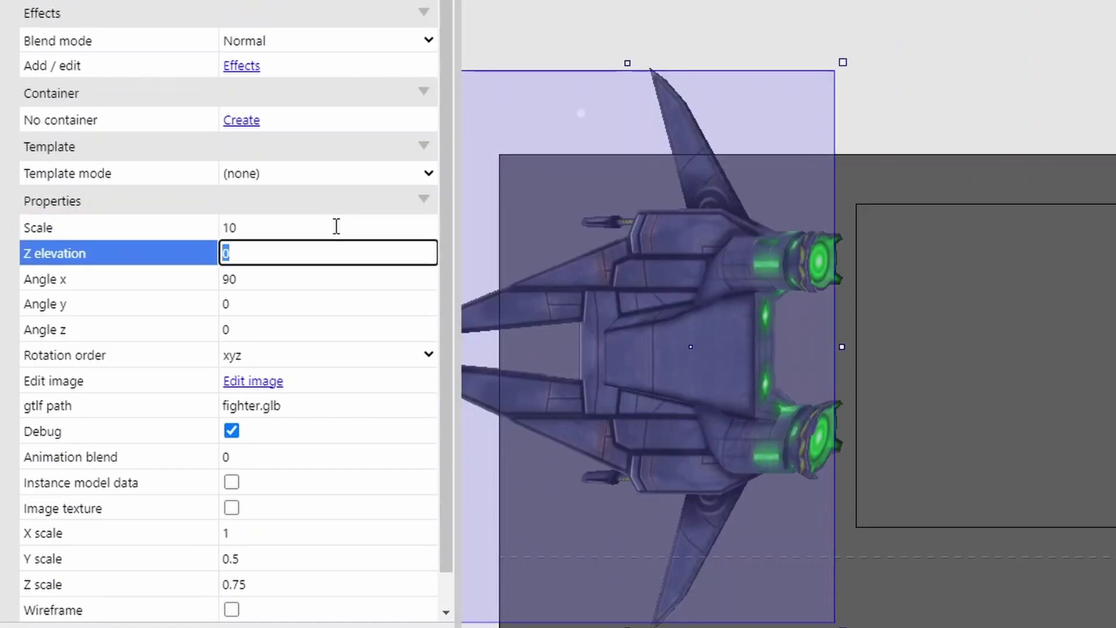
{"action": "type", "text": "20"}
{"action": "key", "text": "Tab"}
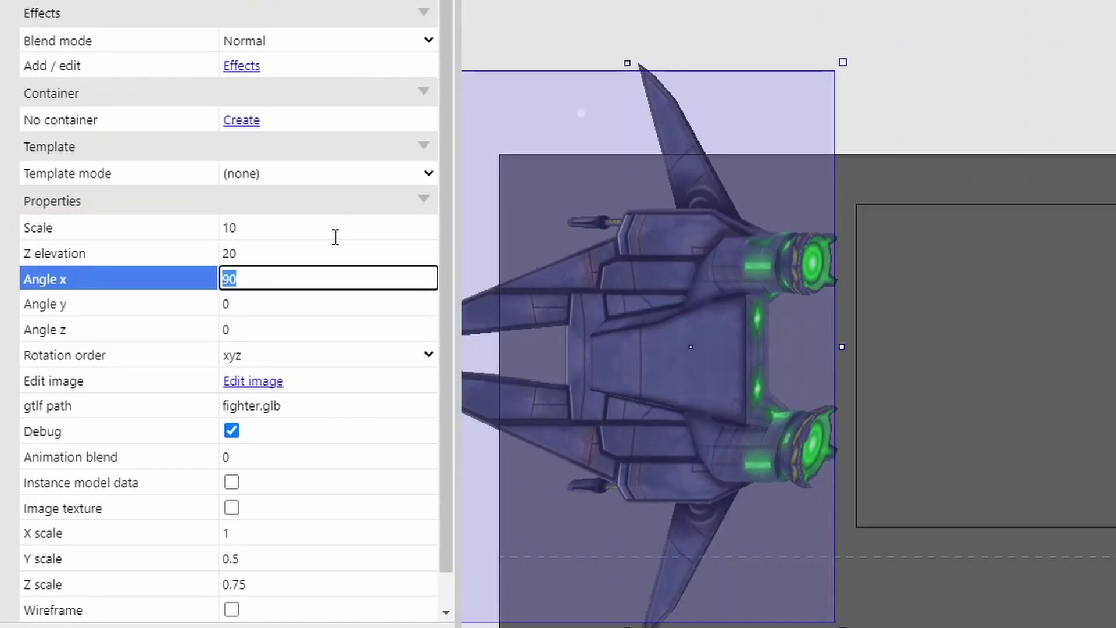
{"action": "type", "text": "40"}
{"action": "key", "text": "Tab"}
{"action": "type", "text": "50"}
{"action": "key", "text": "Tab"}
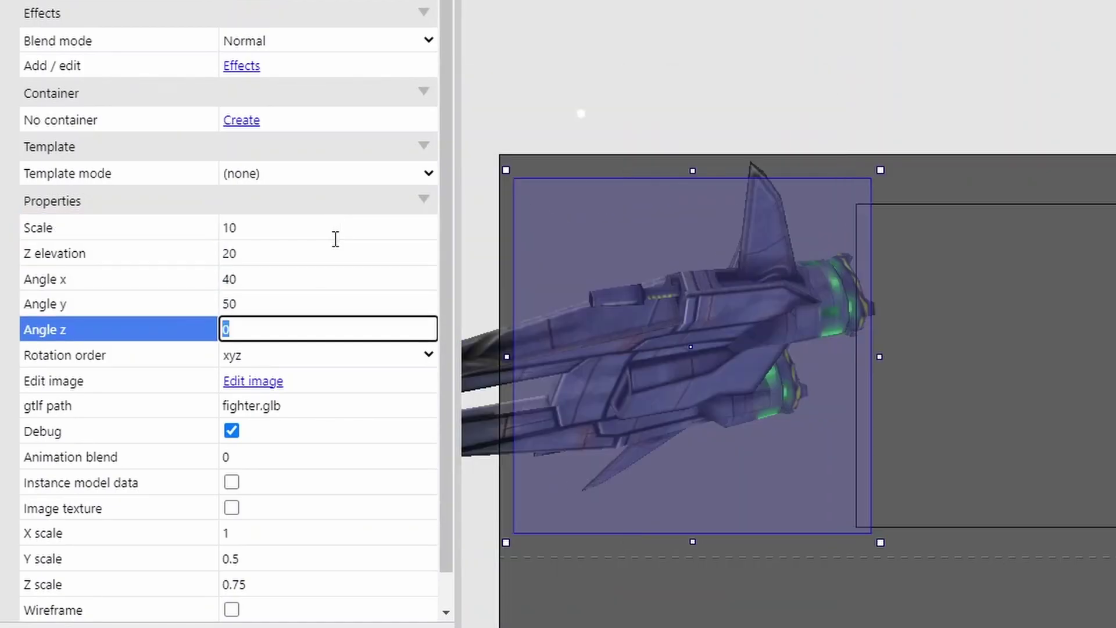
{"action": "type", "text": "70"}
{"action": "key", "text": "Tab"}
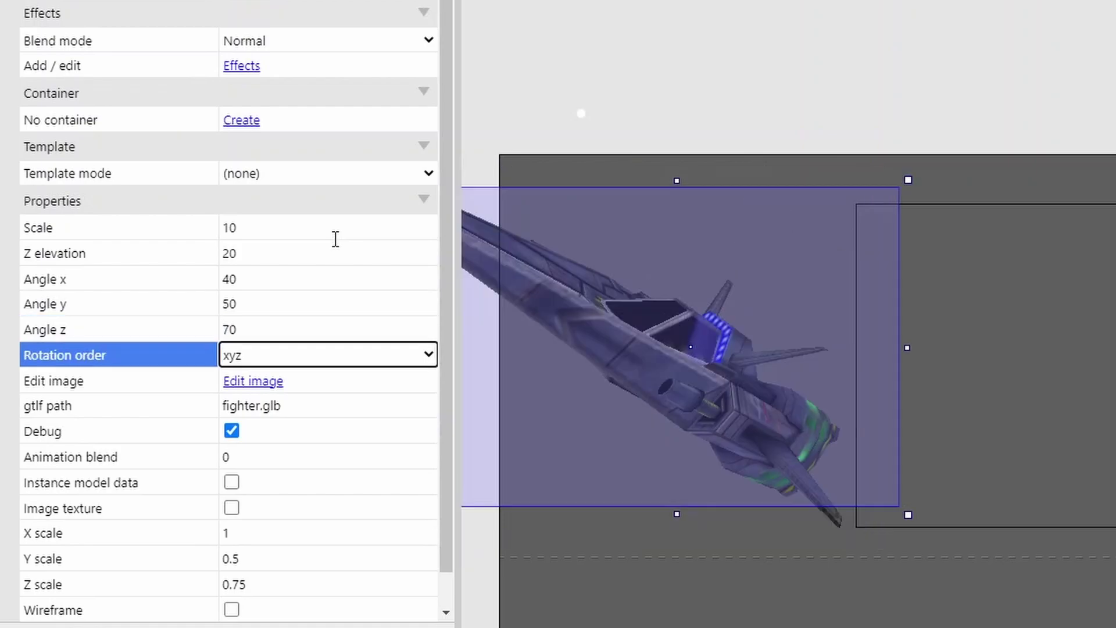
Step: Try the xzy and other rotation orders, settling on zyx
{"action": "left_click", "coordinate": [309, 355]}
{"action": "left_click", "coordinate": [306, 389]}
{"action": "left_click", "coordinate": [302, 355]}
{"action": "left_click", "coordinate": [302, 450]}
{"action": "left_click", "coordinate": [299, 359]}
{"action": "left_click", "coordinate": [302, 462]}
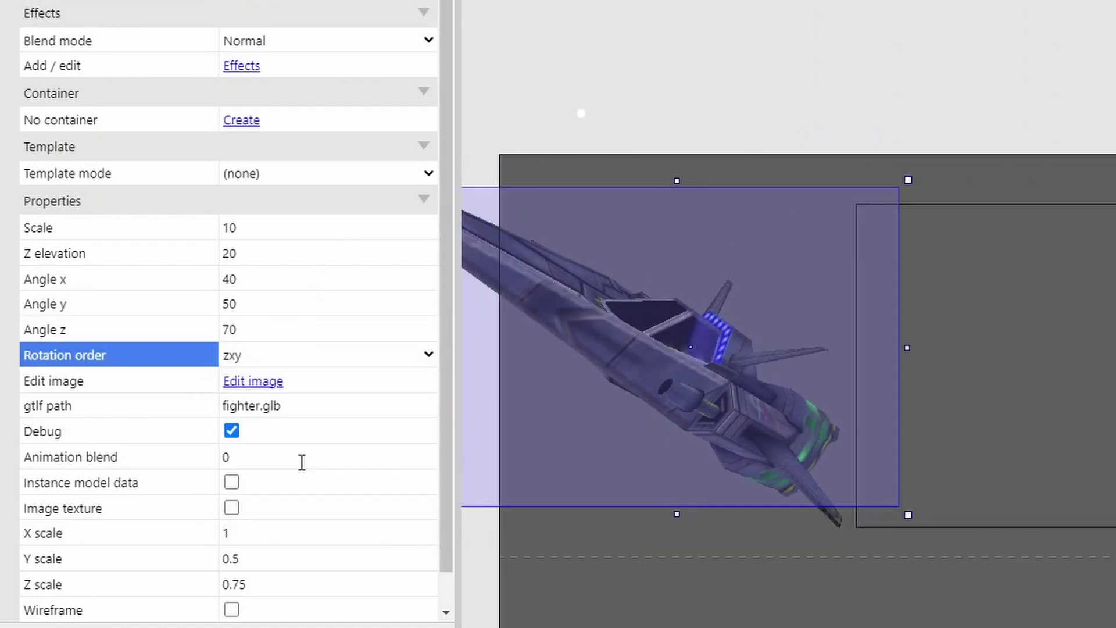
Step: Turn off Debug, edit Animation blend, and toggle the image texture on and back off
{"action": "left_click", "coordinate": [231, 435]}
{"action": "left_click", "coordinate": [231, 458]}
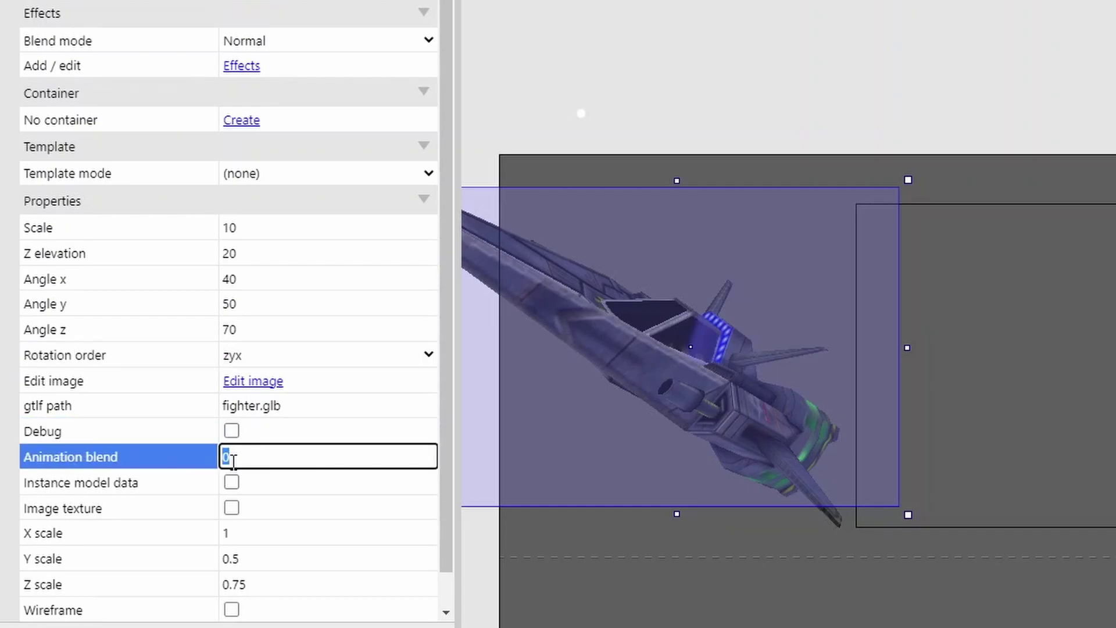
{"action": "left_click", "coordinate": [232, 508]}
{"action": "left_click", "coordinate": [232, 510]}
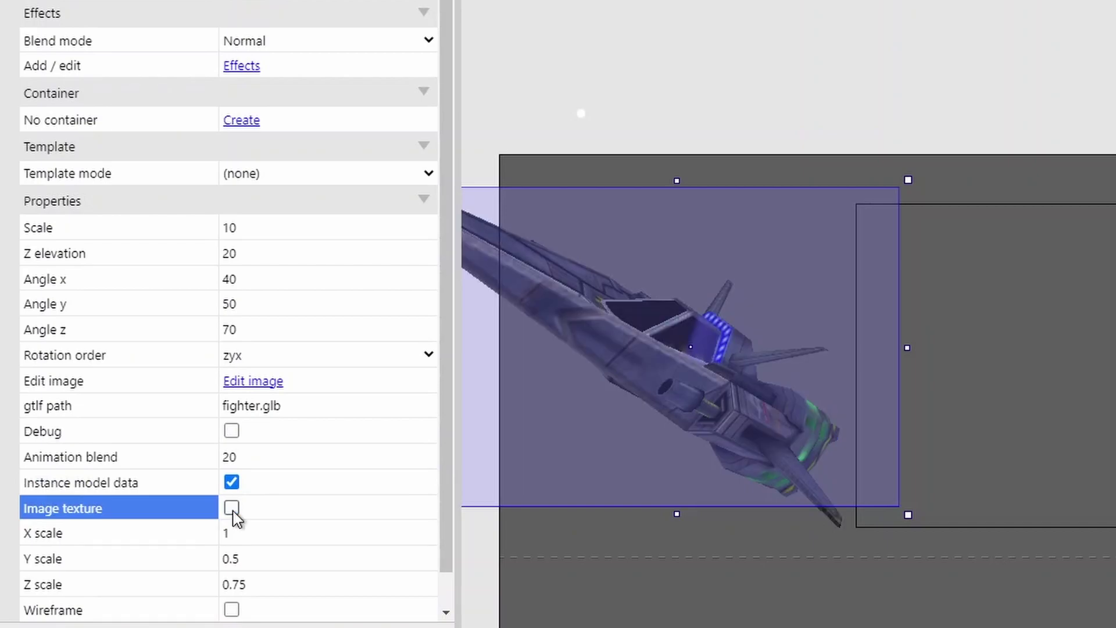
Step: Try X/Y/Z scales of 4/3/0.3, then reset X and Y scale to 1
{"action": "type", "text": "4"}
{"action": "key", "text": "Tab"}
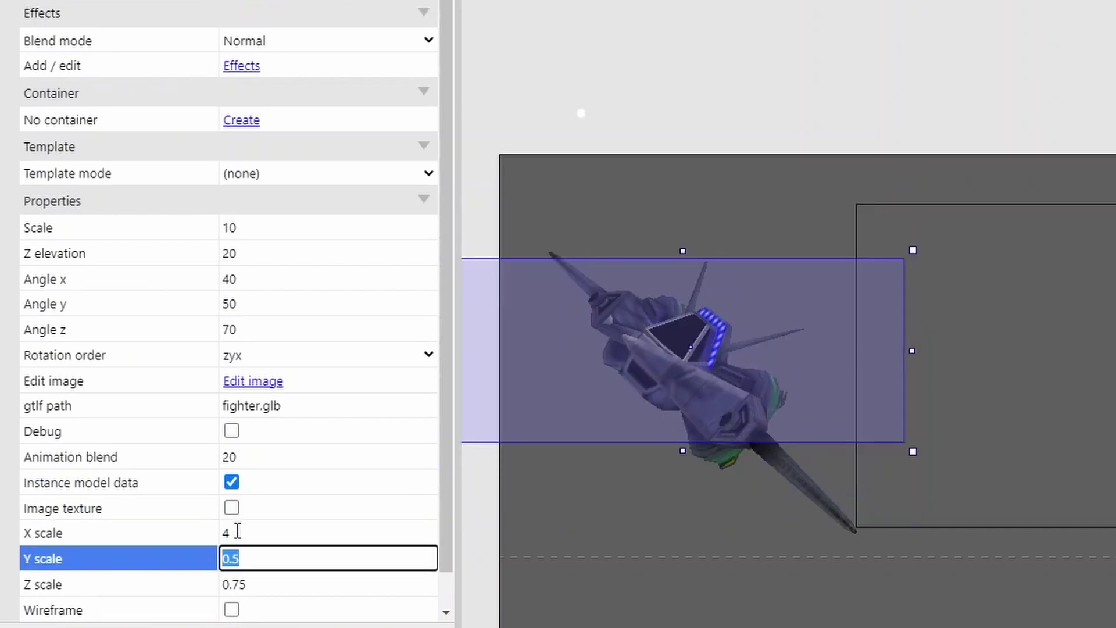
{"action": "type", "text": "3"}
{"action": "key", "text": "Tab"}
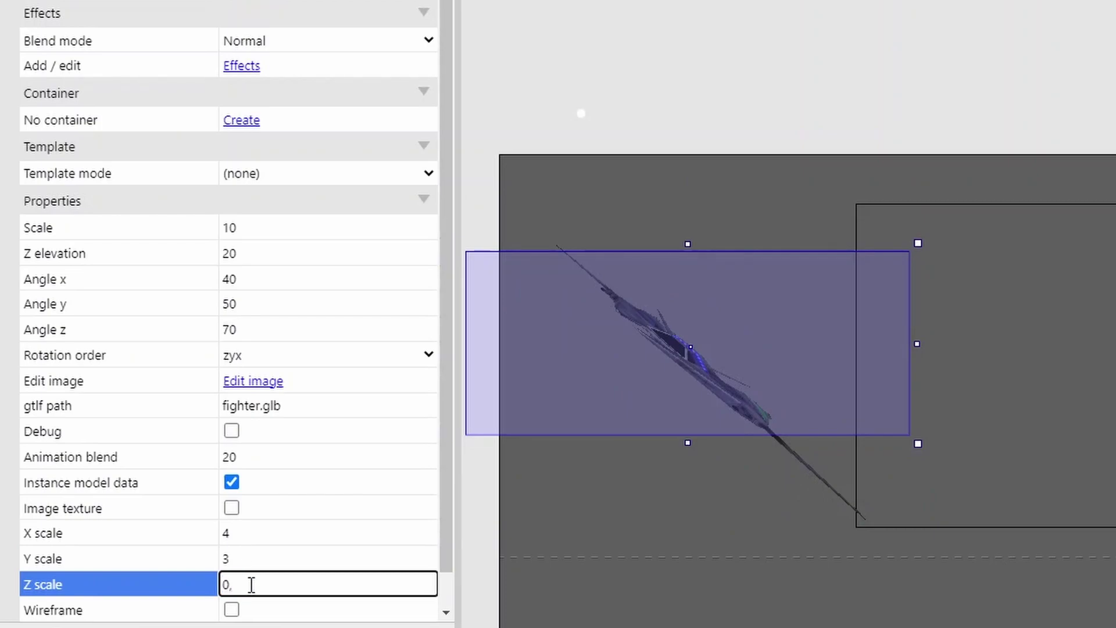
{"action": "type", "text": "0.3"}
{"action": "key", "text": "Tab"}
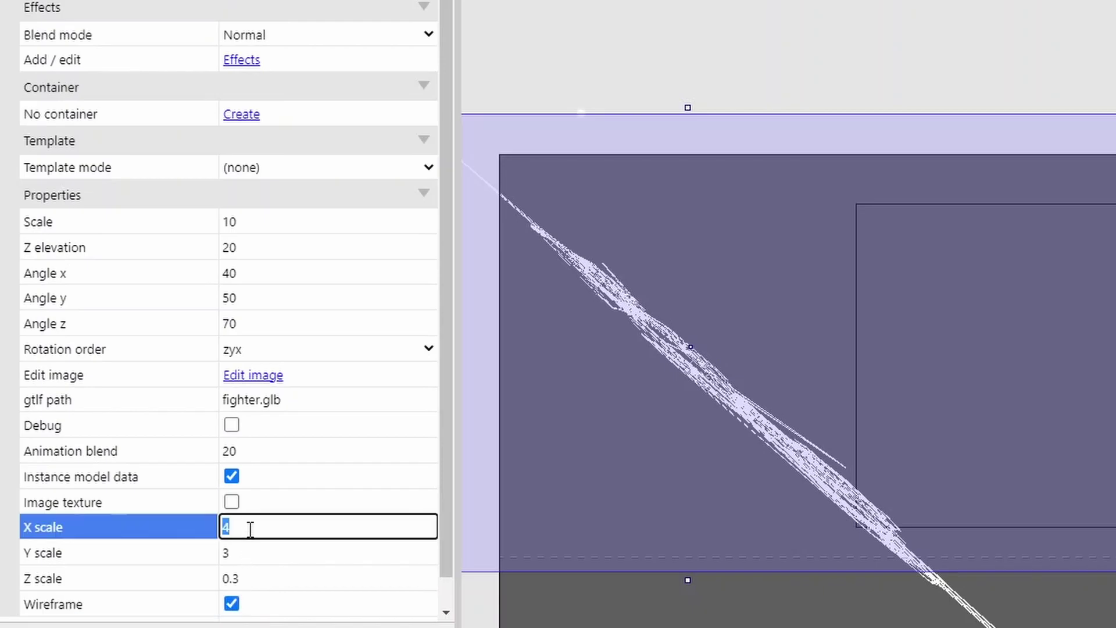
{"action": "type", "text": "1"}
{"action": "key", "text": "Tab"}
{"action": "type", "text": "1"}
{"action": "key", "text": "Tab"}
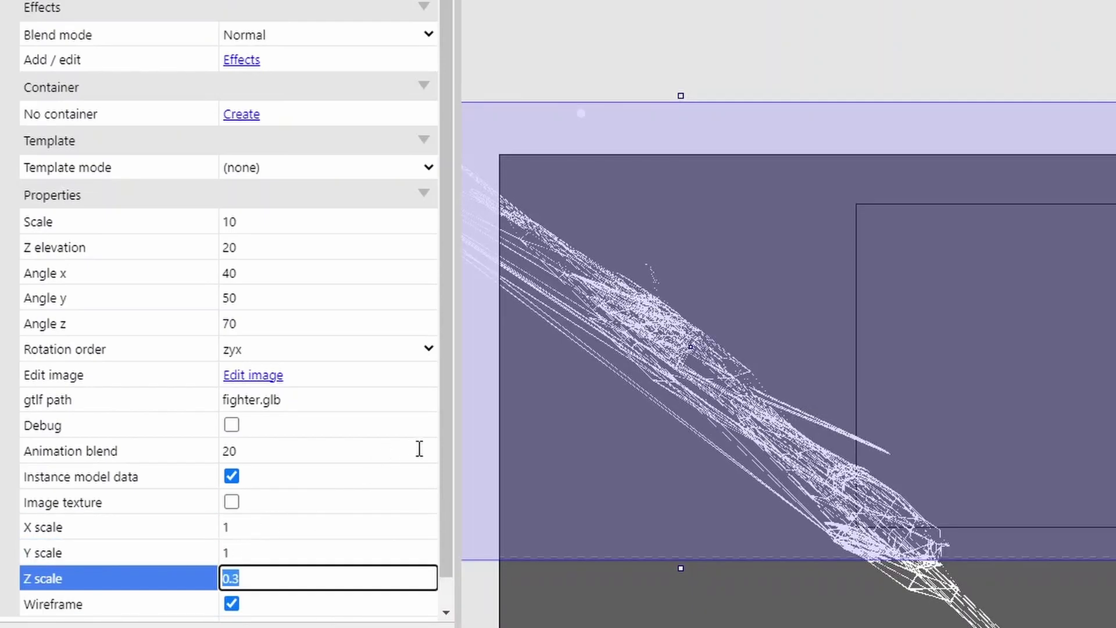
{"action": "scroll", "coordinate": [445, 552], "scroll_direction": "down", "scroll_amount": 1}
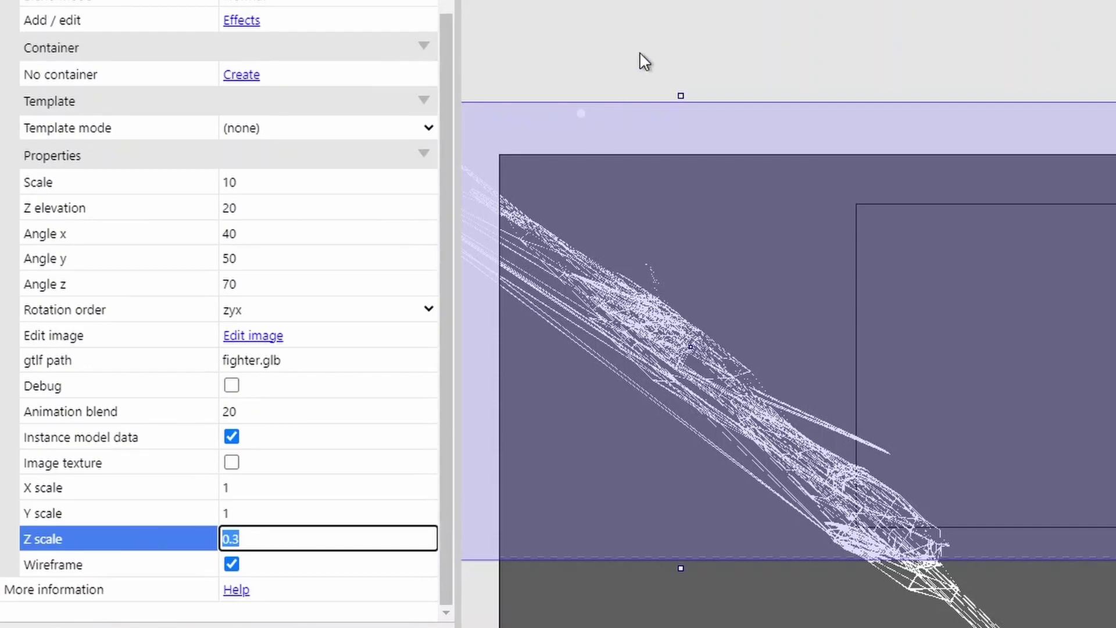
Step: Give the city model an Angle x of 270 so it lies top-down
{"action": "left_click", "coordinate": [660, 36]}
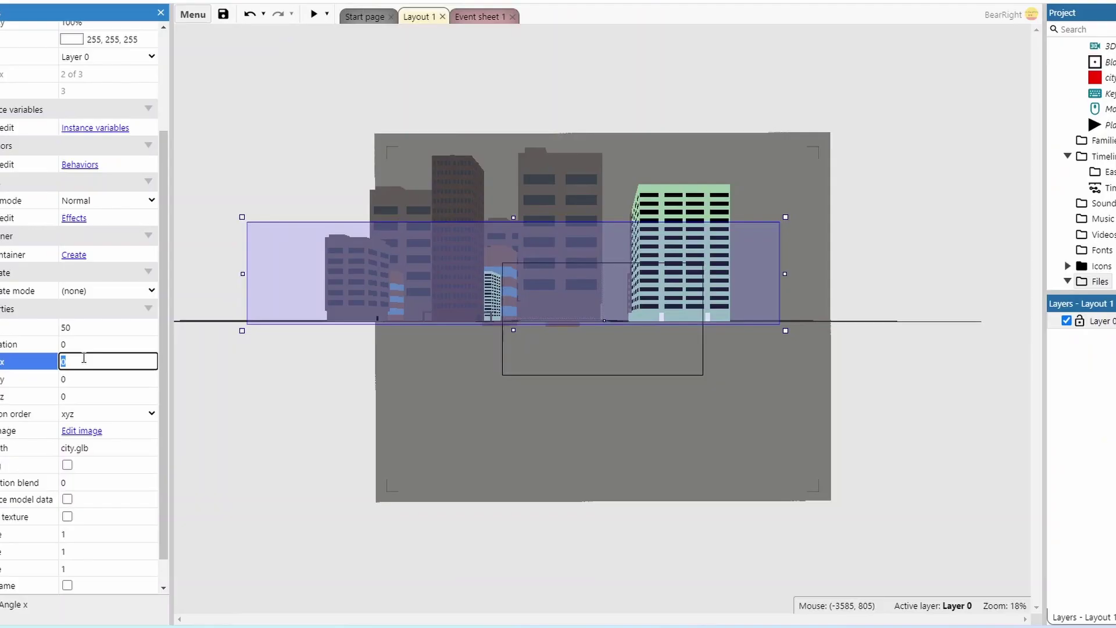
{"action": "key", "text": "Tab"}
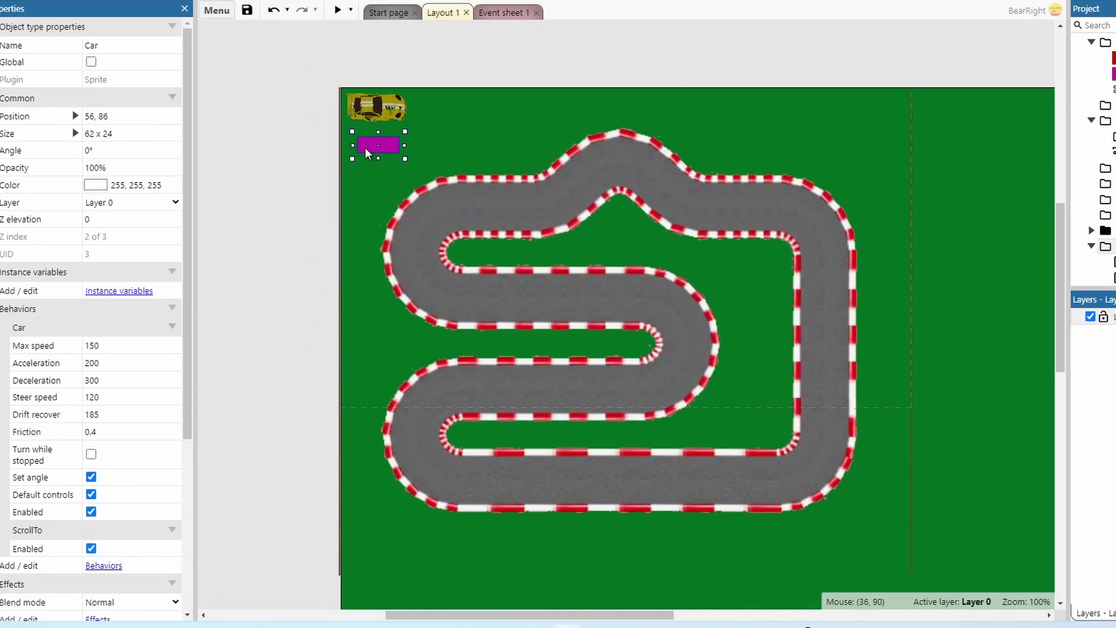
Step: Review Event sheet 1's 3DObject position and rotation actions, then launch the racing game preview
{"action": "left_click", "coordinate": [496, 18]}
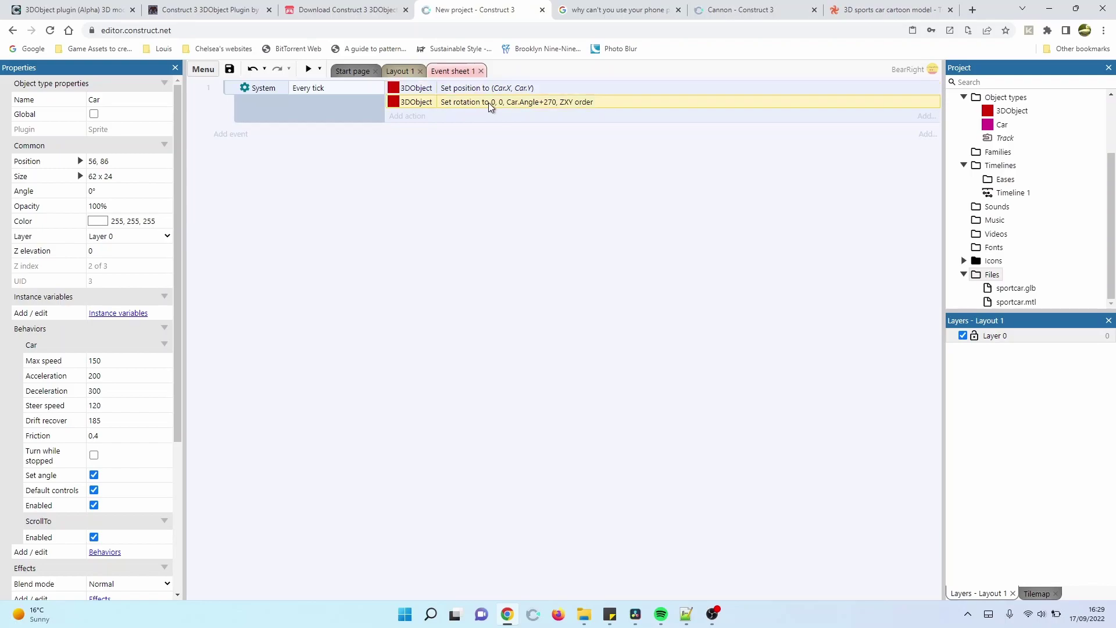
{"action": "left_click", "coordinate": [310, 70]}
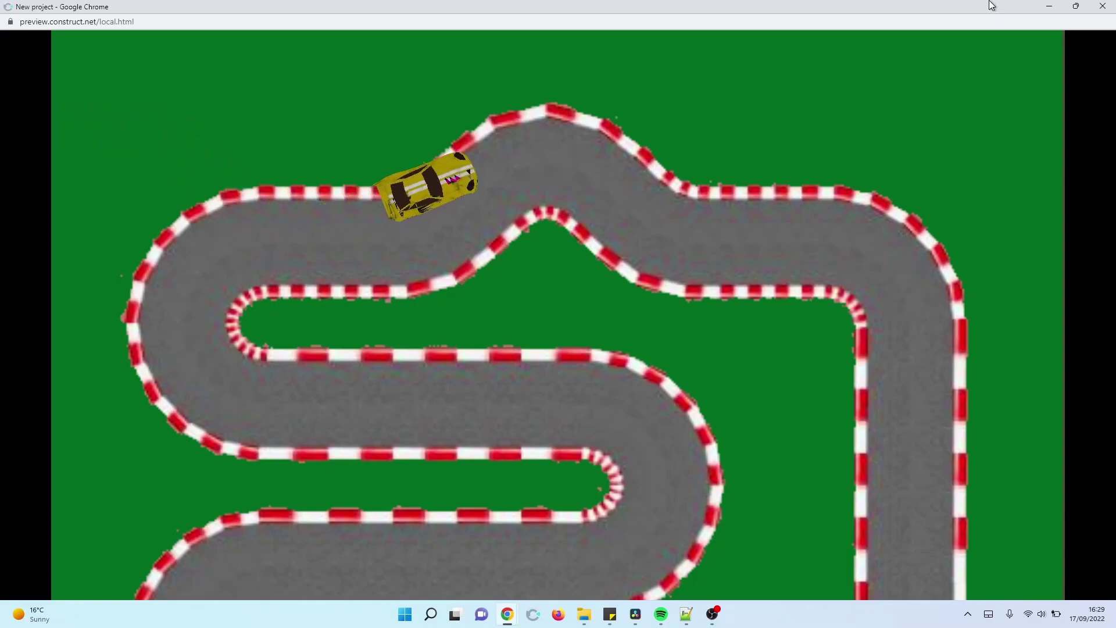
Step: Drive the car along the track's straights, corners and both hairpins using the arrow keys
{"action": "key", "text": "Up"}
{"action": "key", "text": "Right"}
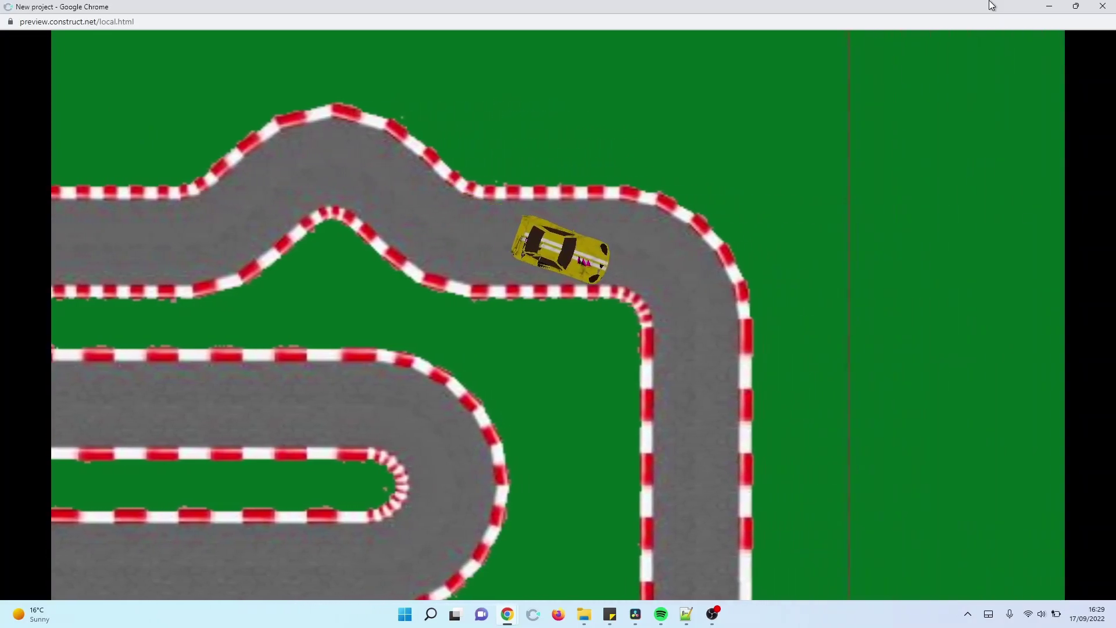
{"action": "key", "text": "Right"}
{"action": "key", "text": "Up"}
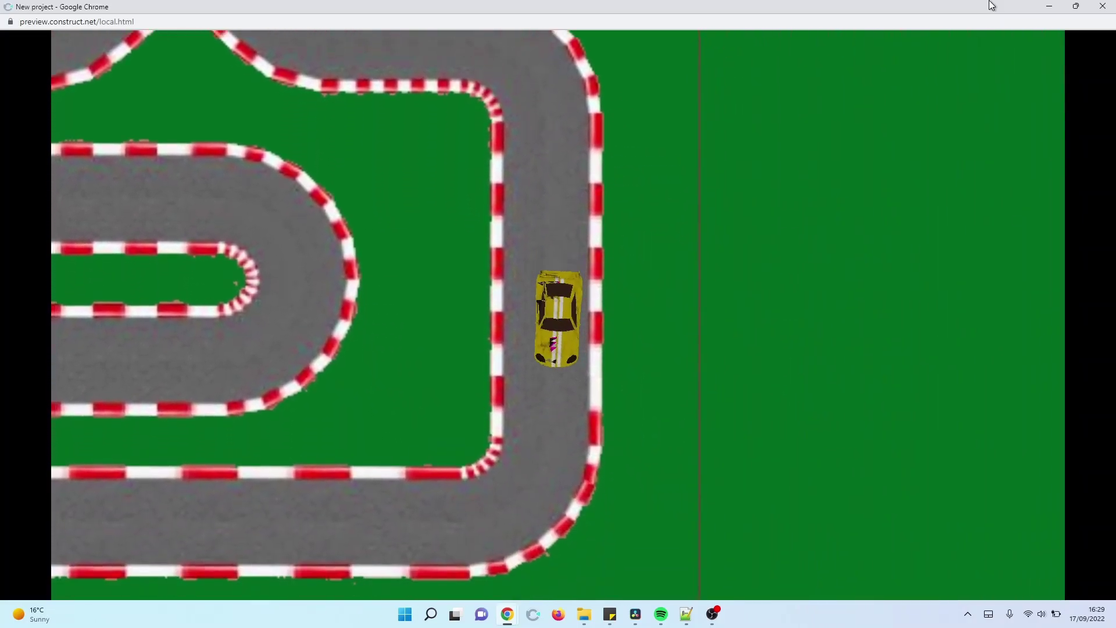
{"action": "key", "text": "Right"}
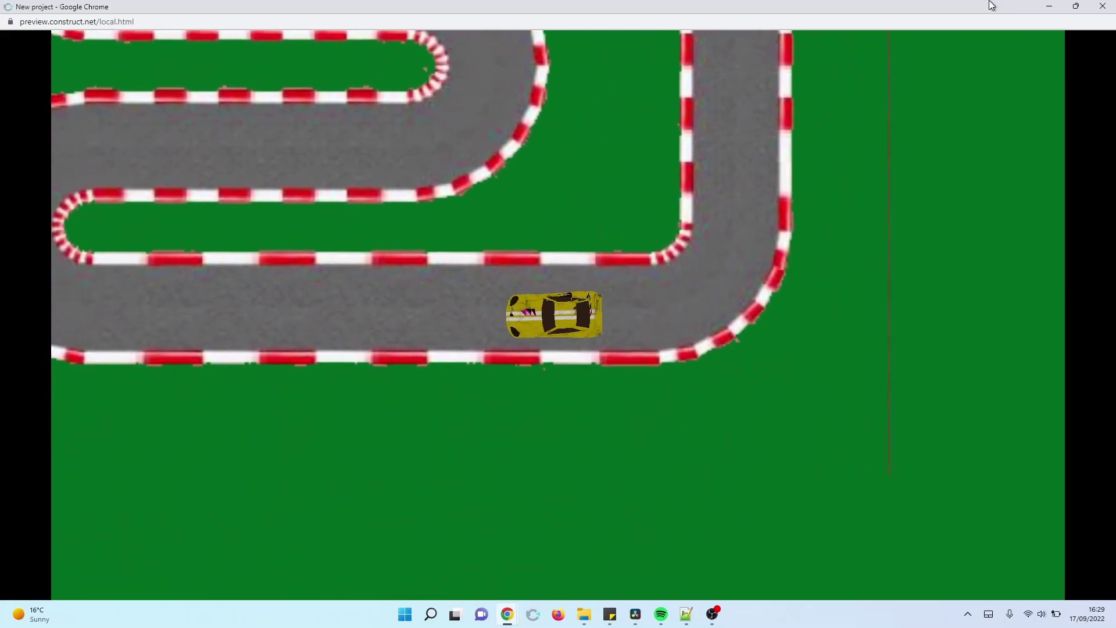
{"action": "key", "text": "Up"}
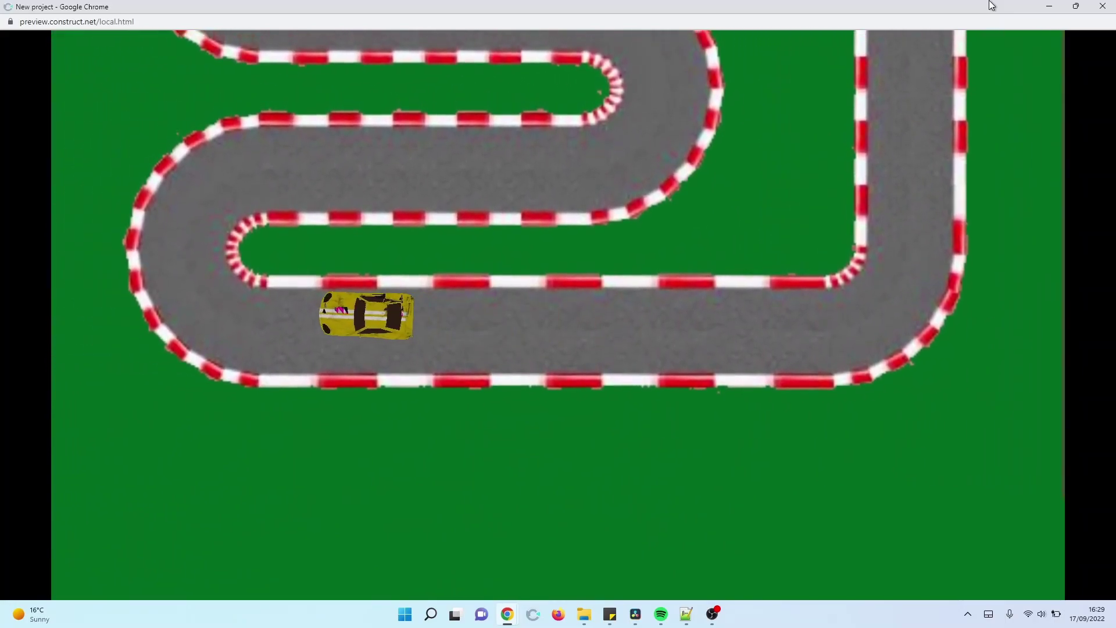
{"action": "key", "text": "Right"}
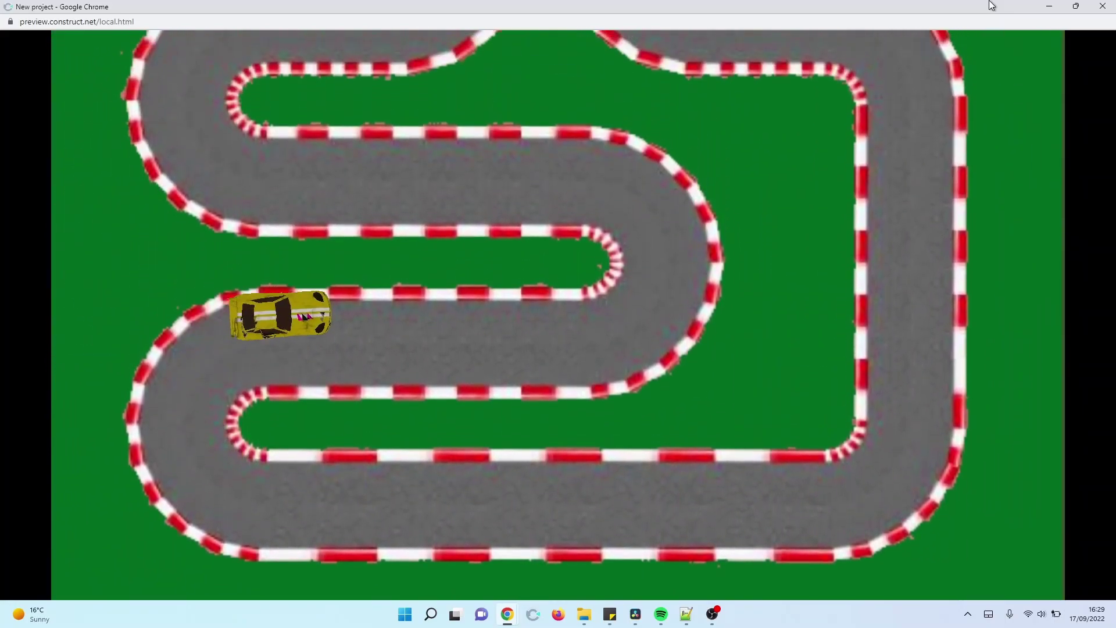
{"action": "key", "text": "Left"}
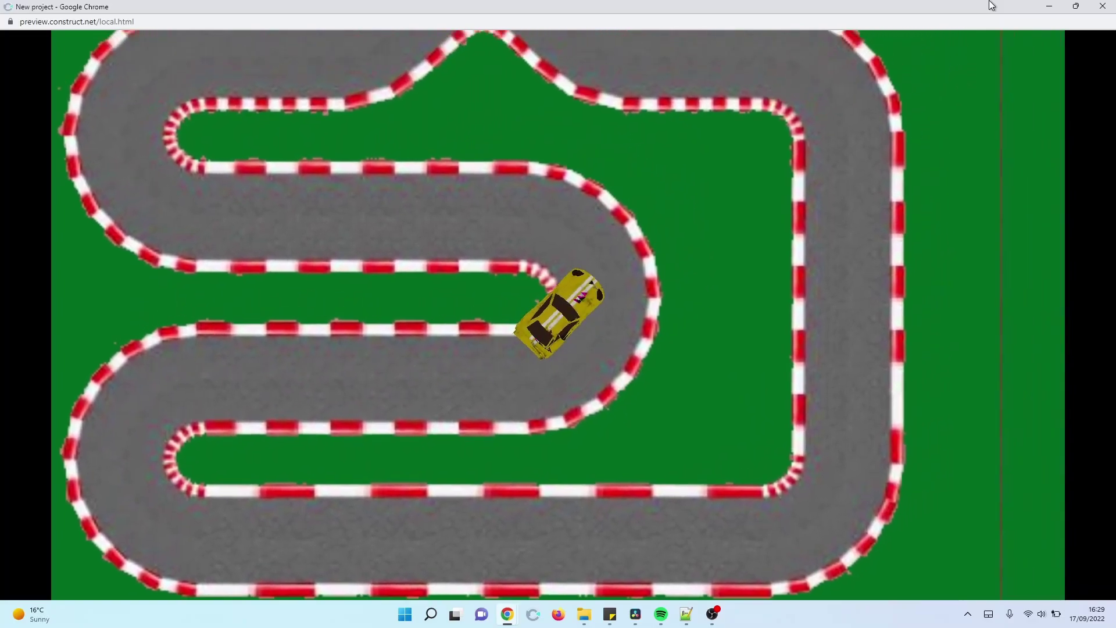
{"action": "key", "text": "Left"}
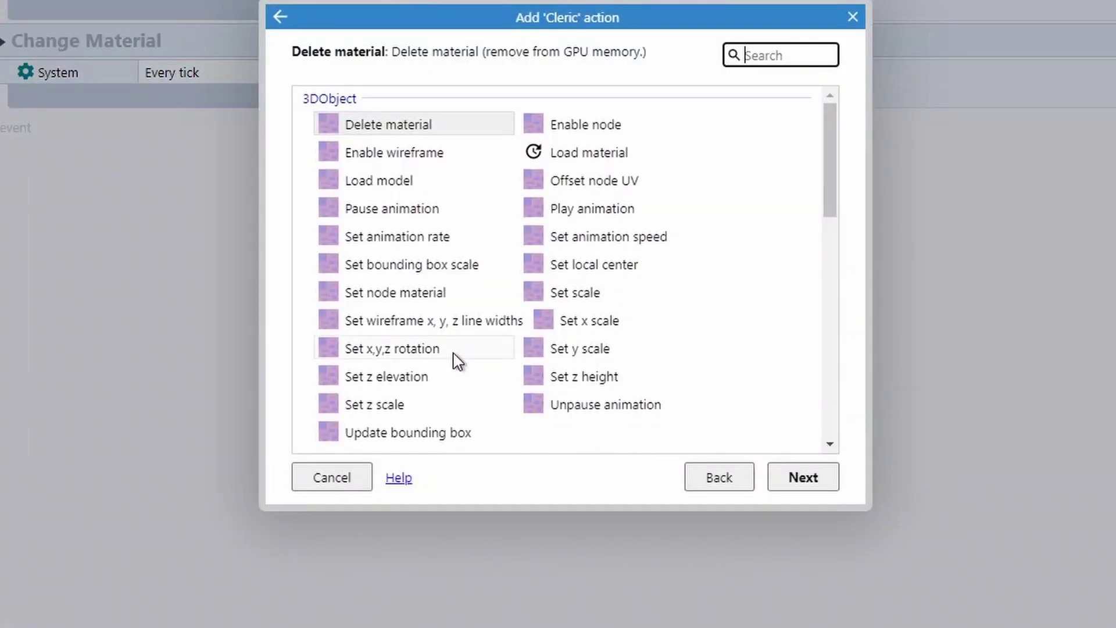
Step: Choose the Set x,y,z rotation action for the Cleric object
{"action": "double_click", "coordinate": [392, 349]}
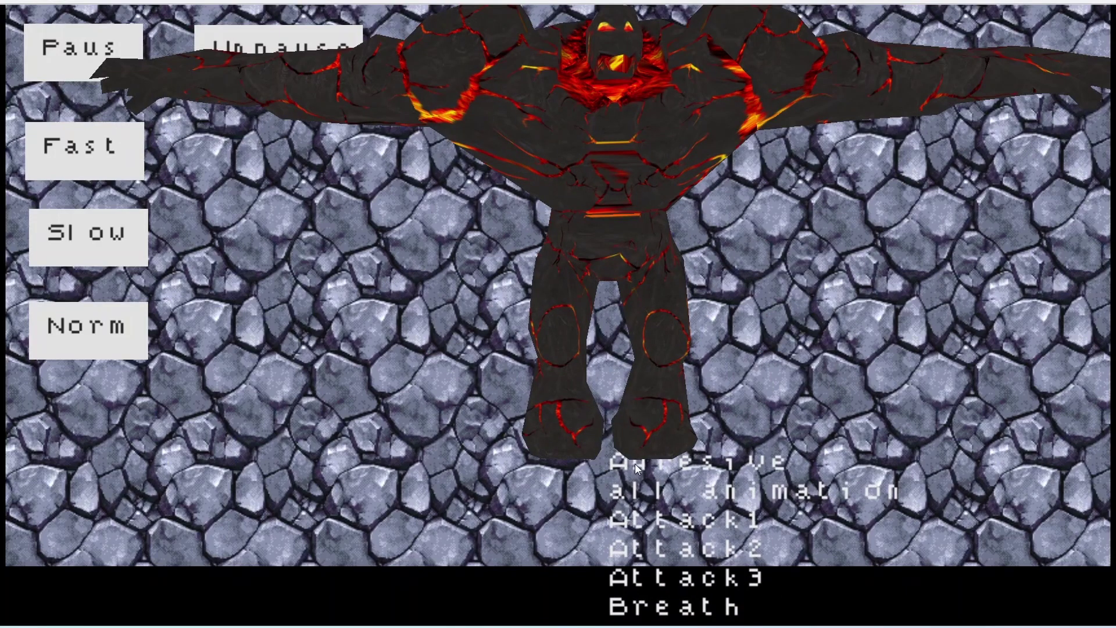
Step: Cycle the golem preview through Aggressive, an attack, another animation, Breath and Attack3
{"action": "left_click", "coordinate": [635, 463]}
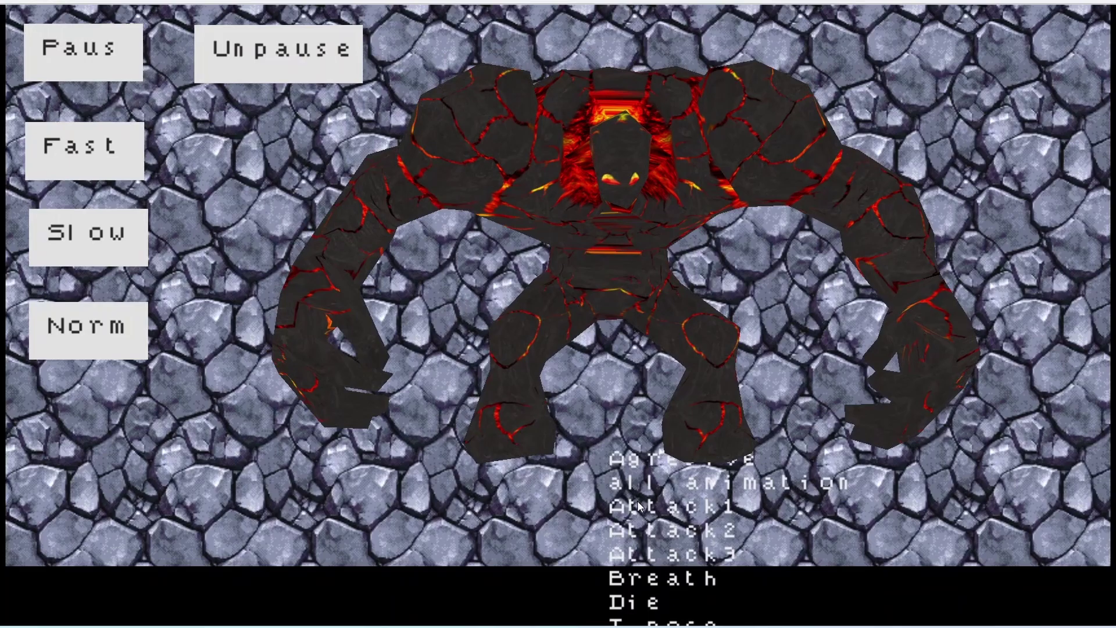
{"action": "left_click", "coordinate": [638, 507]}
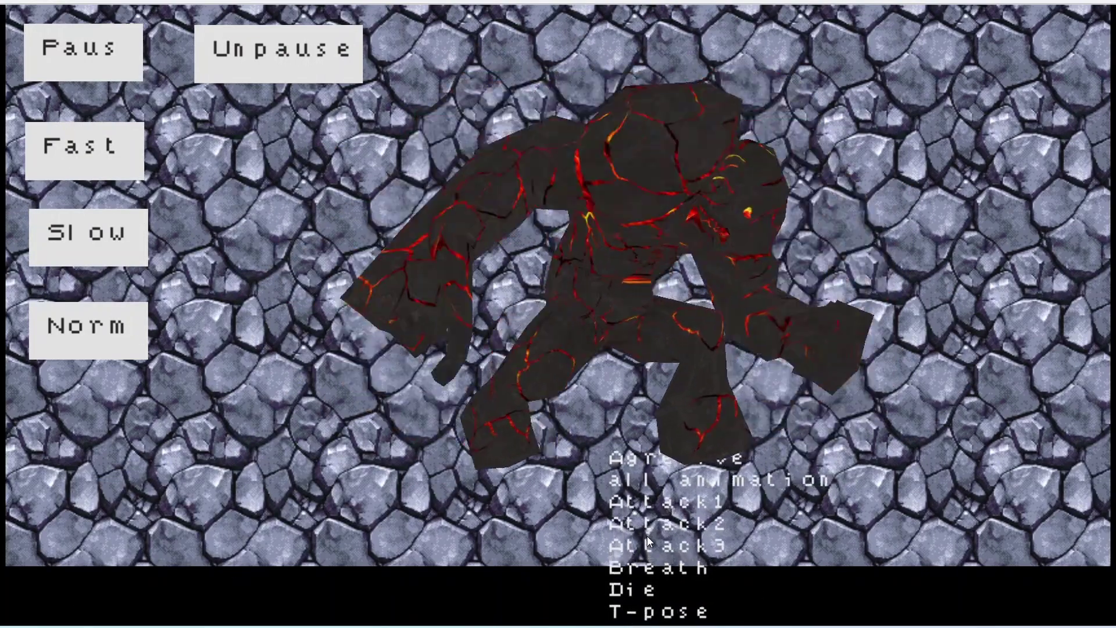
{"action": "left_click", "coordinate": [644, 545]}
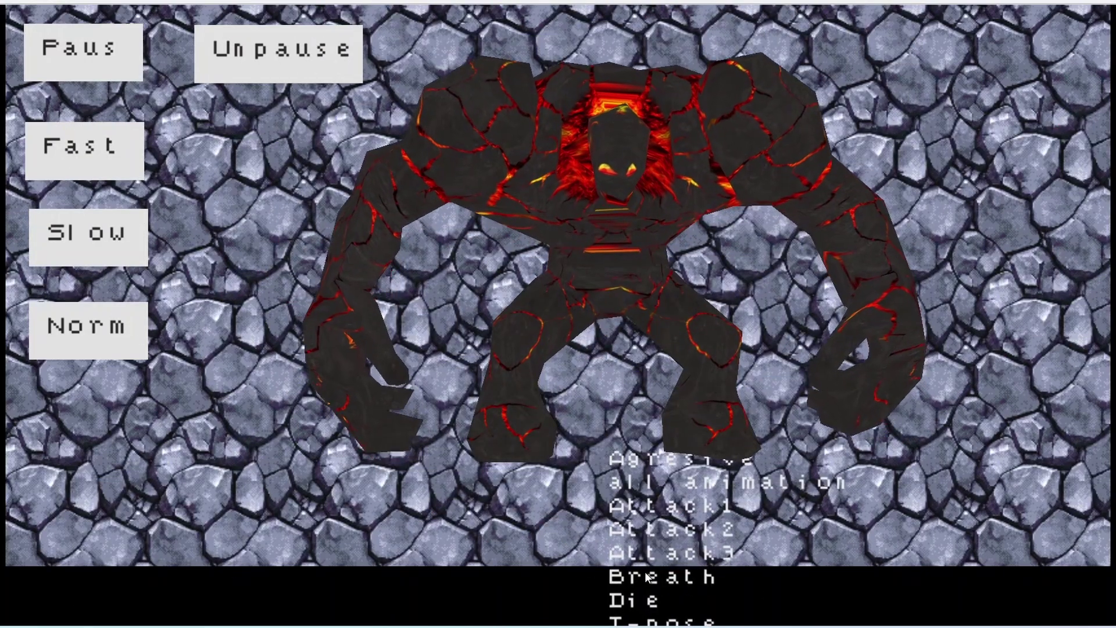
{"action": "left_click", "coordinate": [645, 570]}
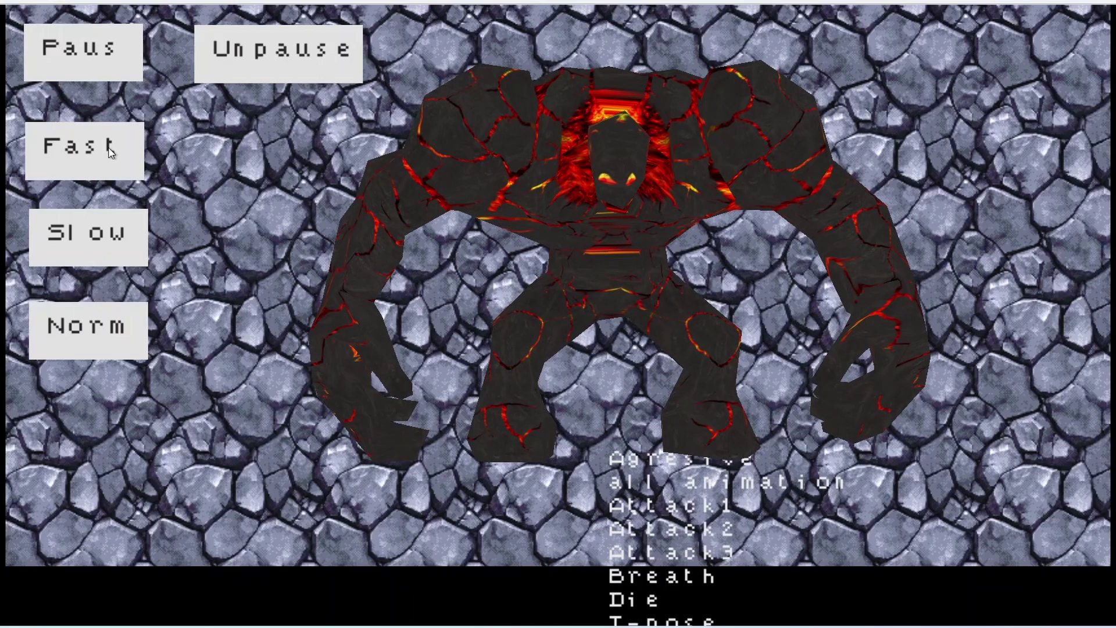
{"action": "left_click", "coordinate": [689, 556]}
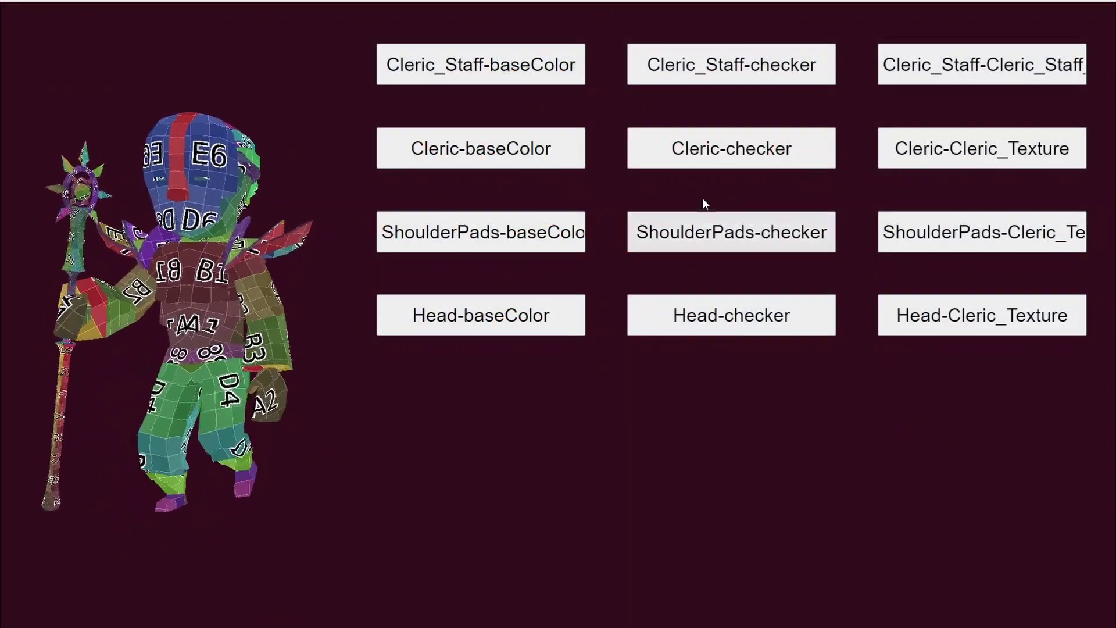
Step: Apply the checker material to the cleric's staff, body, shoulder pads and head
{"action": "left_click", "coordinate": [673, 69]}
{"action": "left_click", "coordinate": [668, 157]}
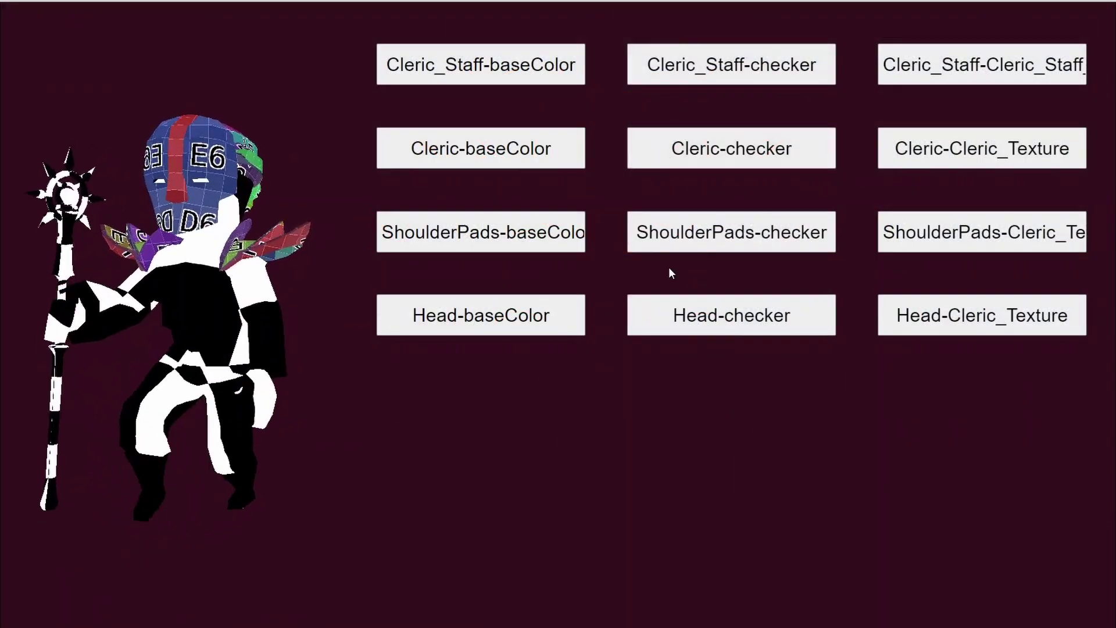
{"action": "left_click", "coordinate": [671, 250]}
{"action": "left_click", "coordinate": [686, 311]}
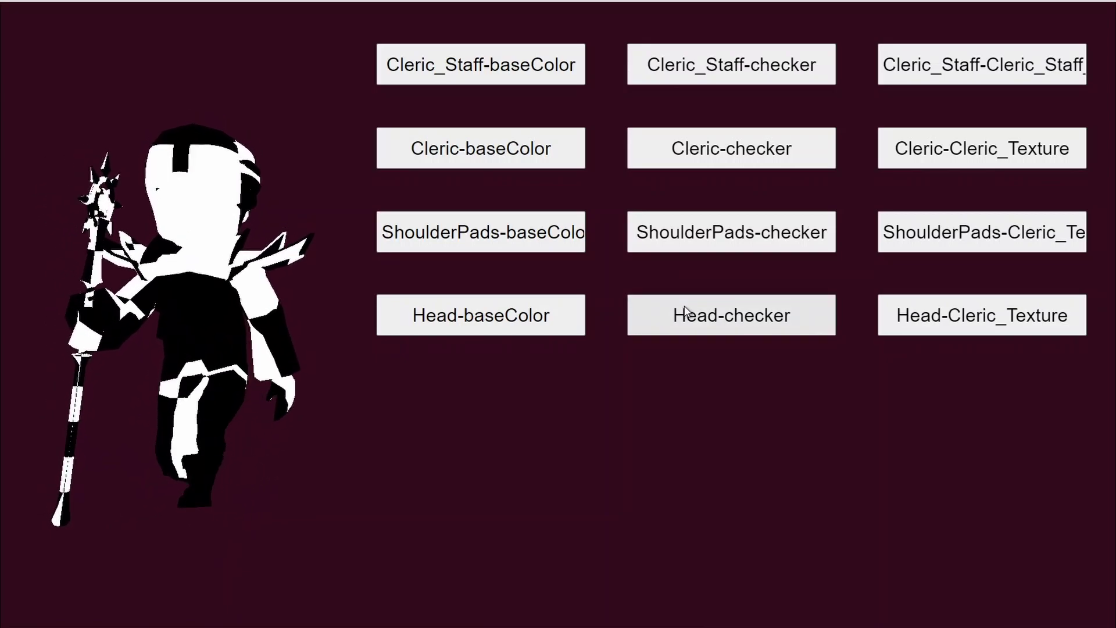
Step: Restore Cleric_Texture on the staff, body, shoulder pads and head
{"action": "left_click", "coordinate": [905, 68]}
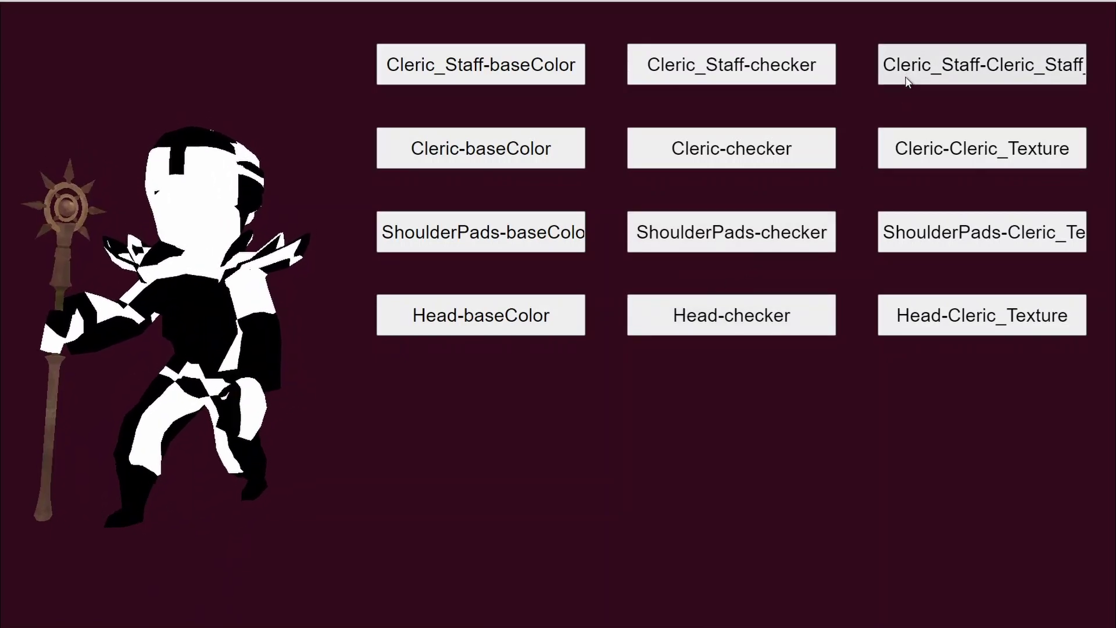
{"action": "left_click", "coordinate": [907, 148]}
{"action": "left_click", "coordinate": [910, 231]}
{"action": "left_click", "coordinate": [900, 313]}
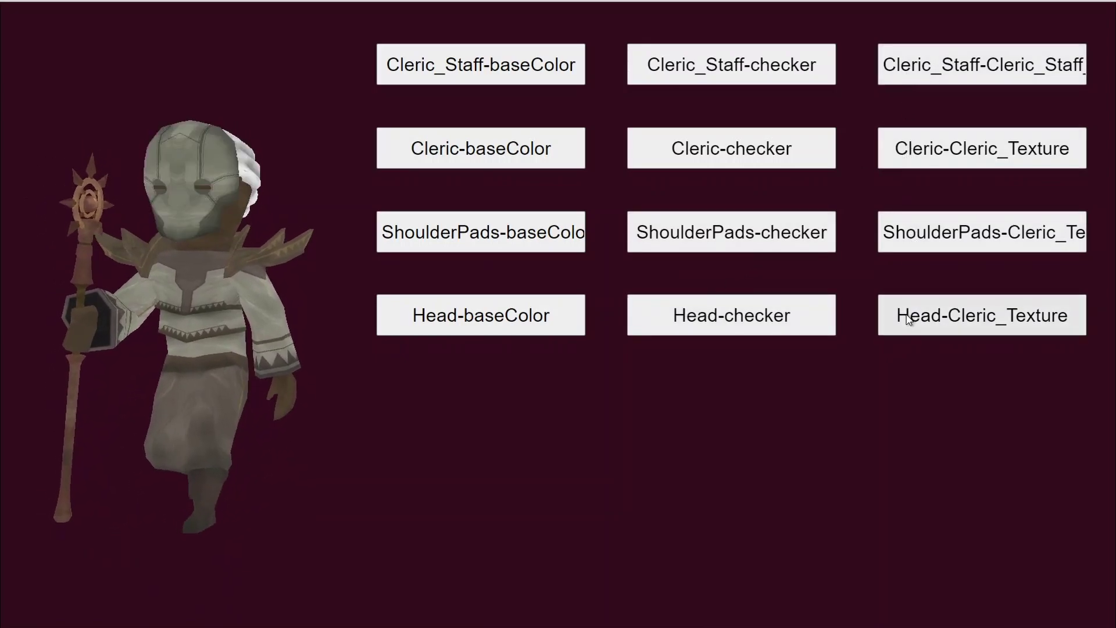